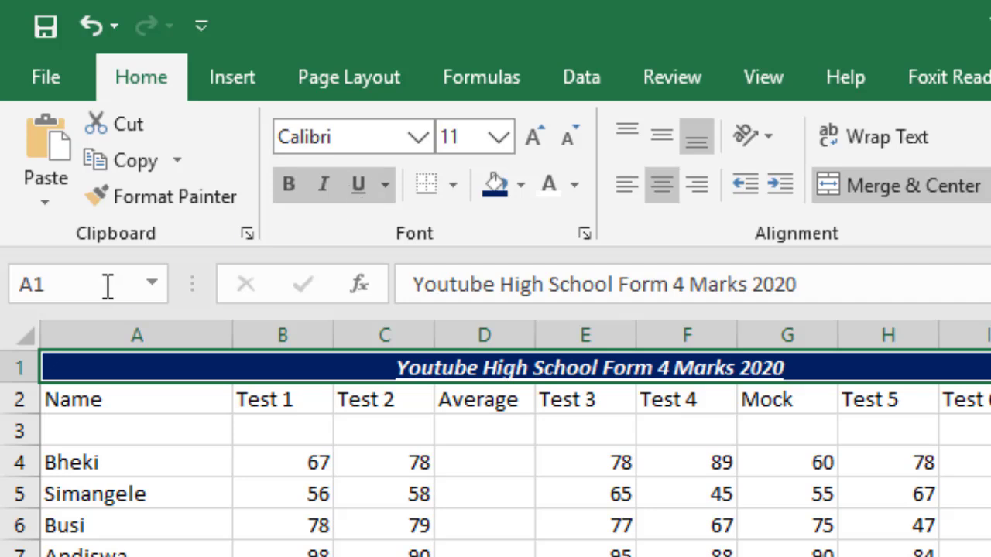
# - Enlarge the title in row 1 to font size 20 and reduce the height of empty row 3
pyautogui.click(570, 133)
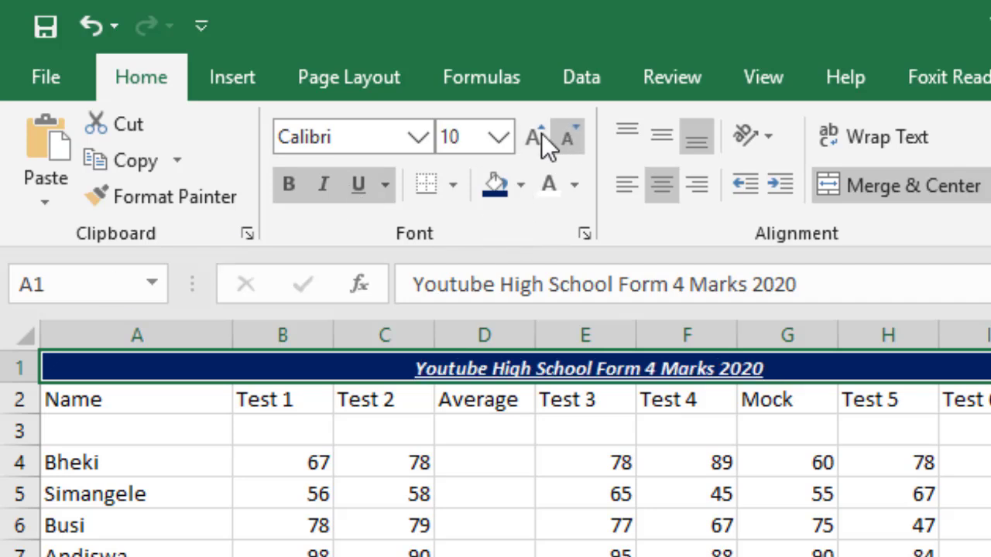
pyautogui.click(537, 133)
pyautogui.click(536, 133)
pyautogui.click(536, 133)
pyautogui.click(536, 133)
pyautogui.click(537, 134)
pyautogui.click(537, 133)
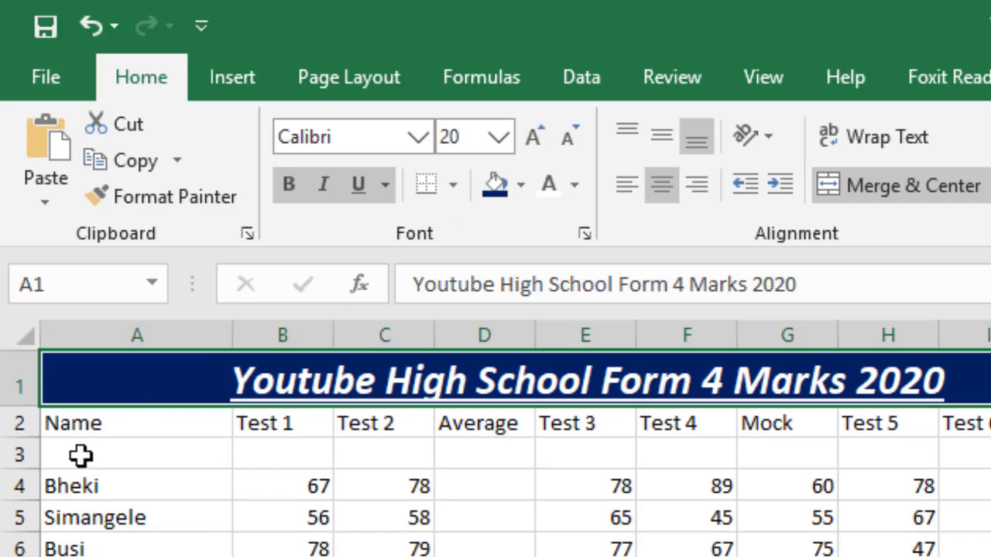
pyautogui.moveTo(31, 464); pyautogui.dragTo(28, 451)
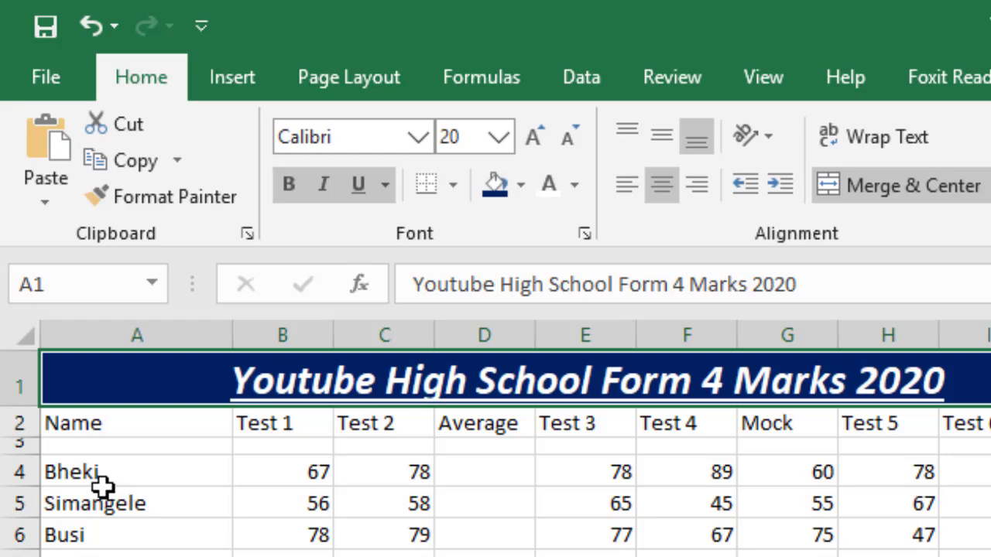
# - Apply All Borders to the student names and marks in A4:J12
pyautogui.moveTo(73, 473); pyautogui.dragTo(907, 441)
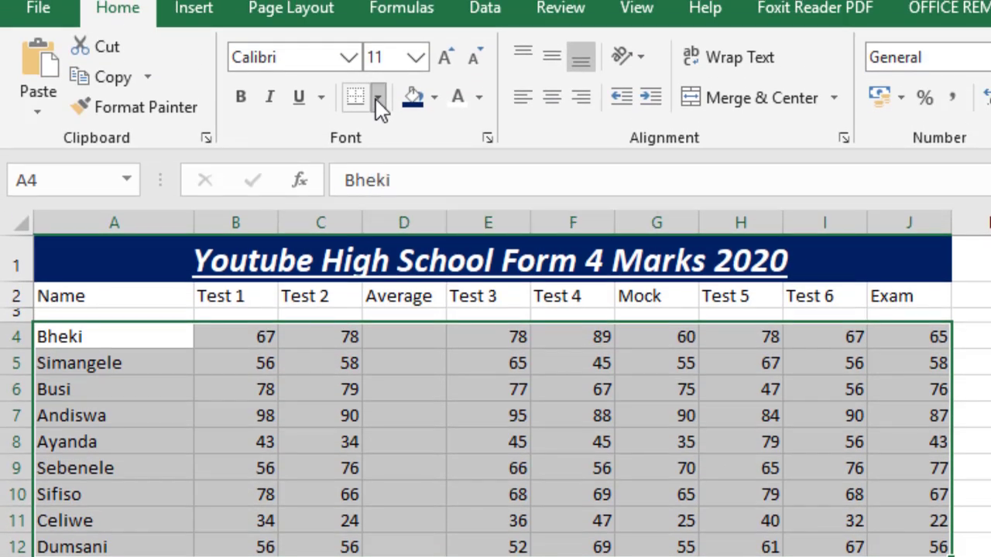
pyautogui.click(377, 100)
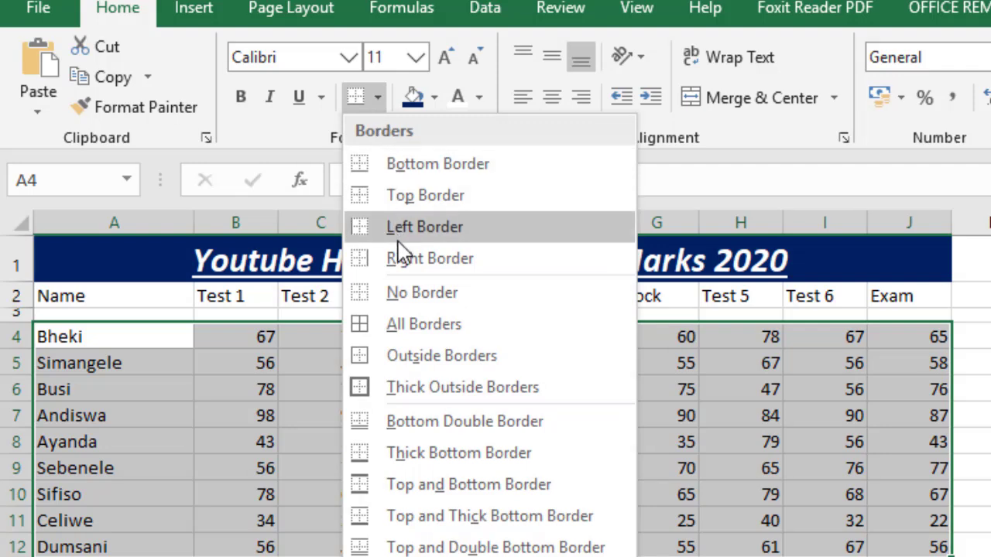
pyautogui.click(413, 325)
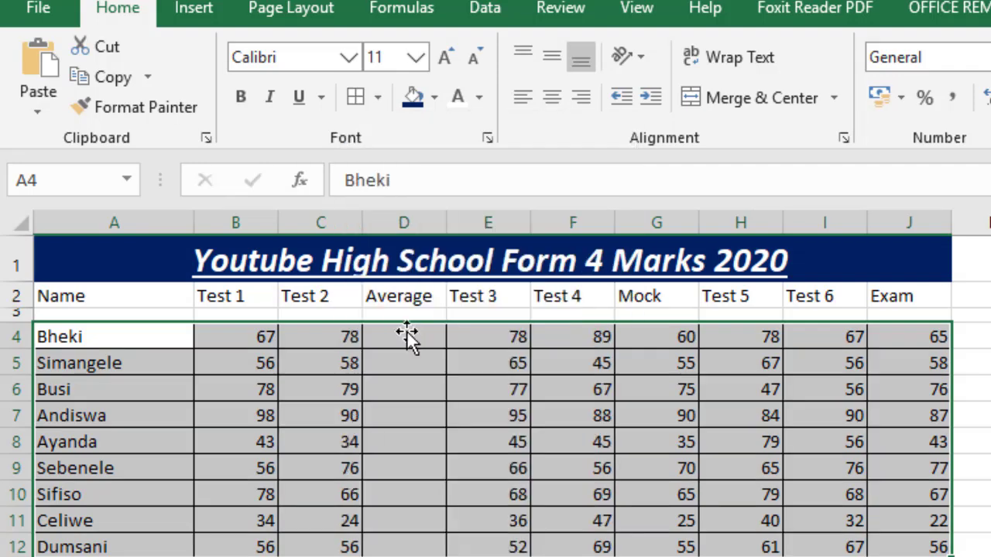
pyautogui.click(222, 374)
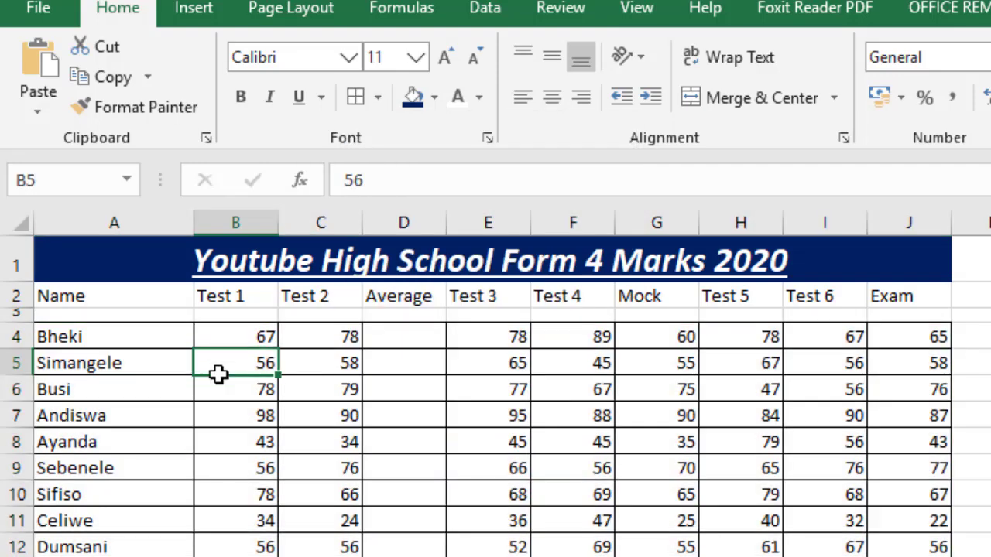
# - Apply All Borders to the column headings in A2:J2
pyautogui.click(147, 343)
pyautogui.click(106, 302)
pyautogui.moveTo(213, 308); pyautogui.dragTo(914, 306)
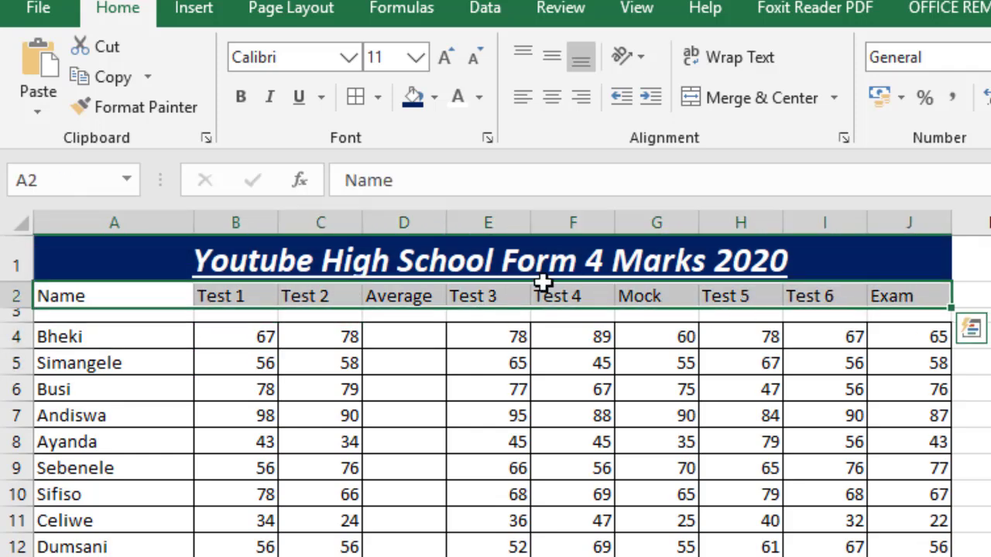
pyautogui.click(357, 97)
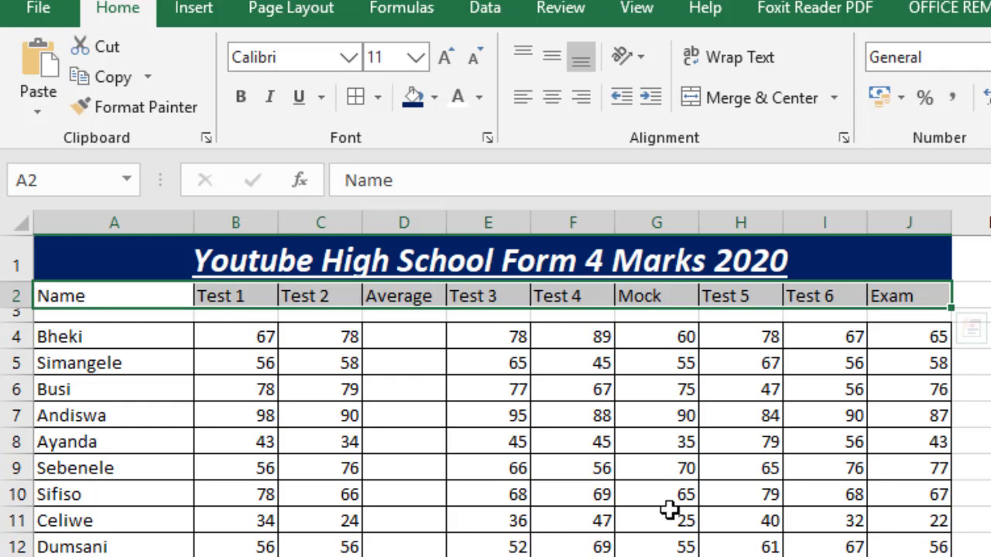
pyautogui.click(668, 509)
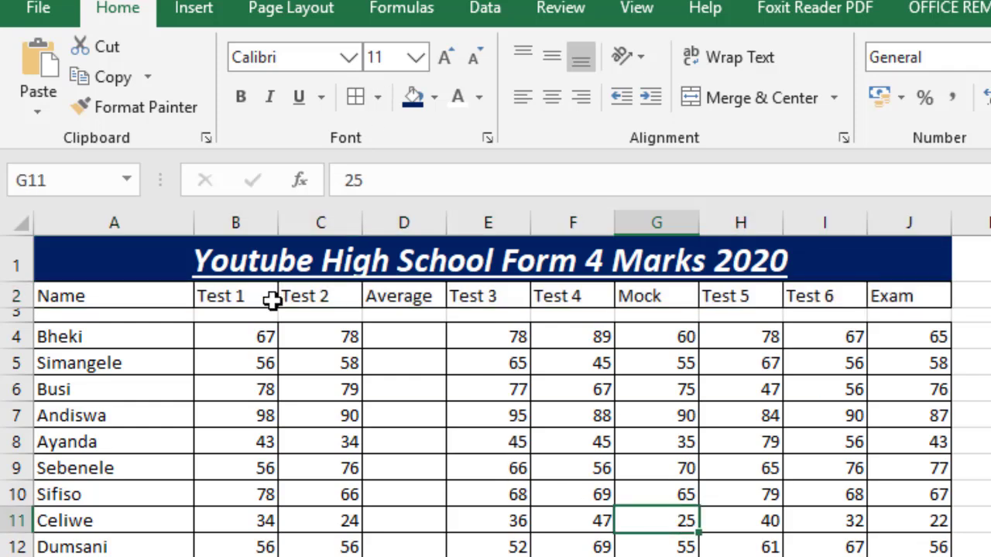
# - Give the heading row A2:J2 a medium grey fill and white font colour
pyautogui.moveTo(236, 291); pyautogui.dragTo(890, 294)
pyautogui.moveTo(116, 296); pyautogui.dragTo(882, 297)
pyautogui.click(435, 98)
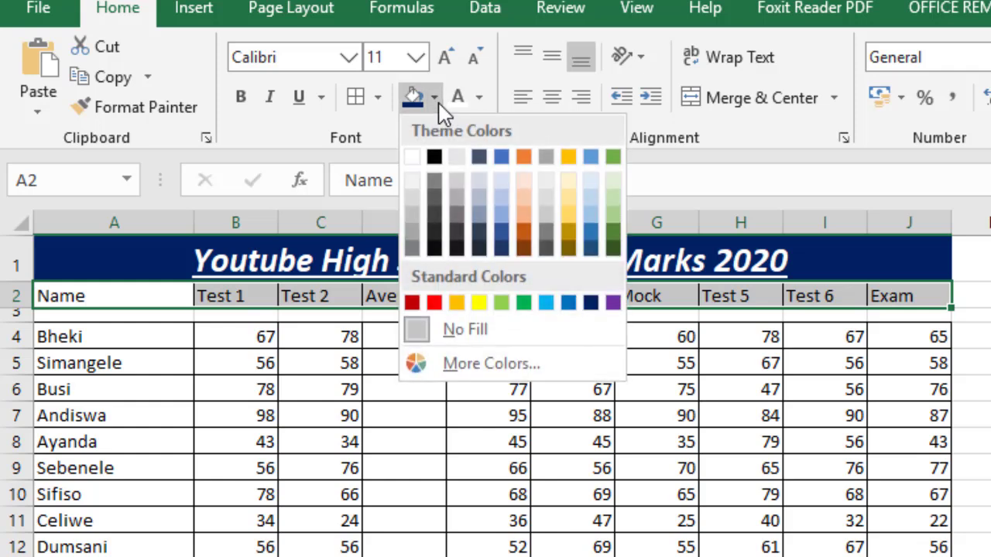
pyautogui.click(410, 233)
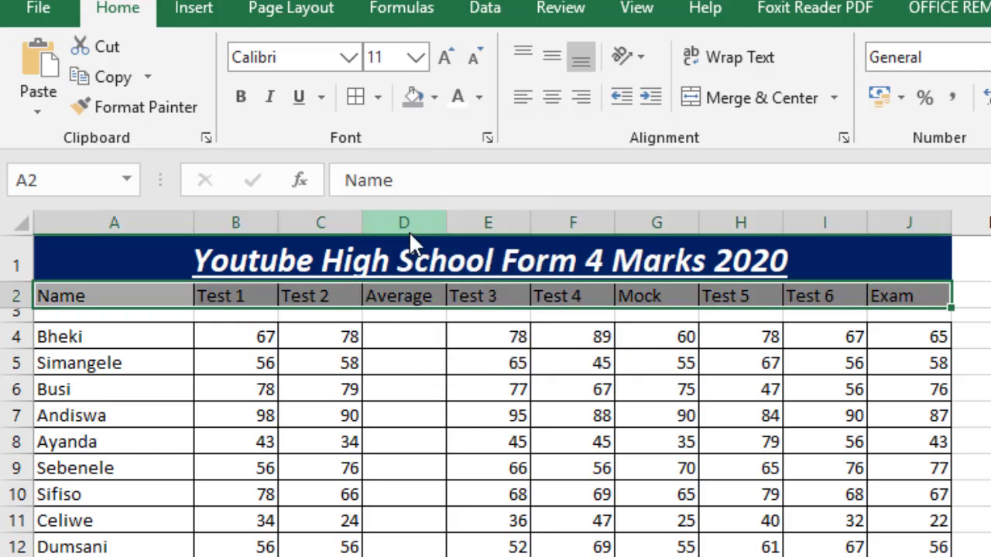
pyautogui.click(462, 105)
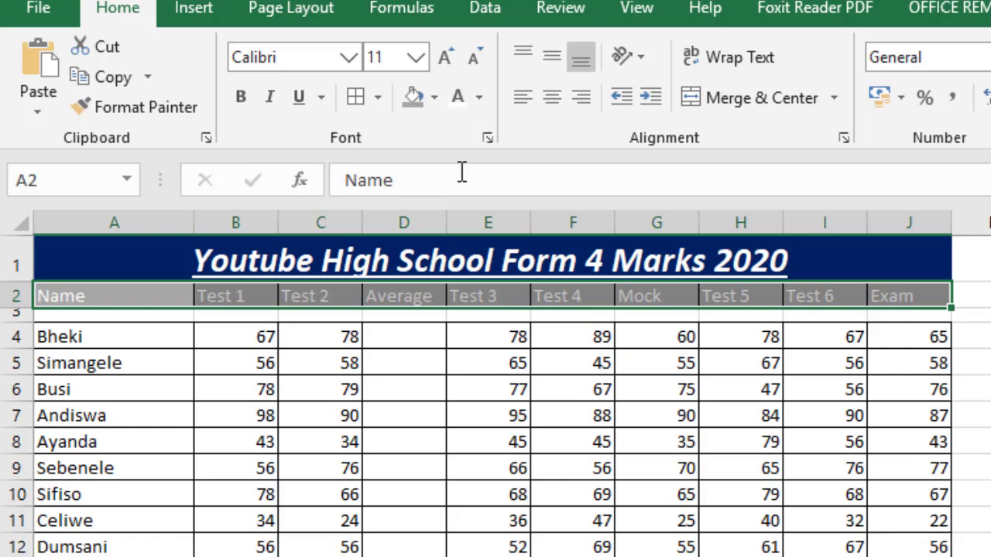
pyautogui.click(446, 546)
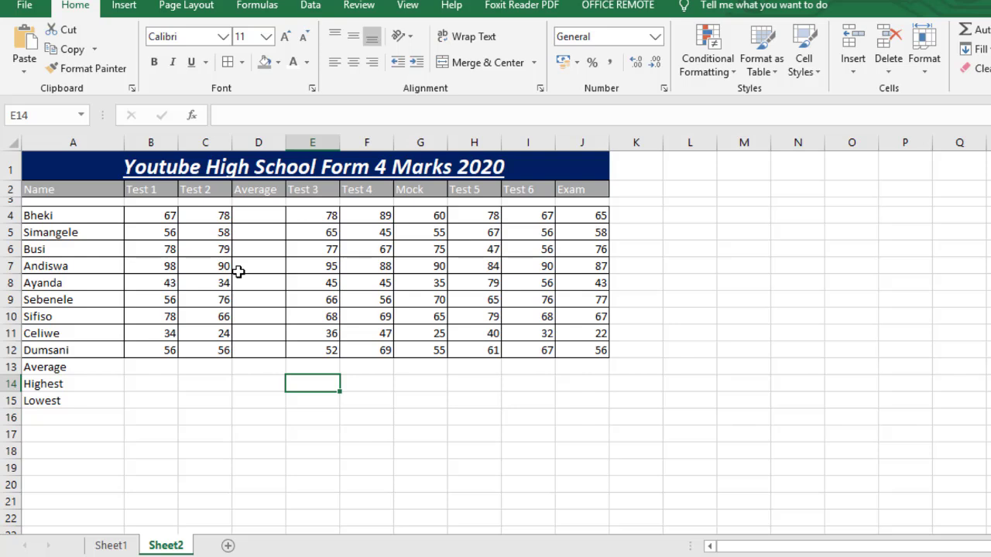
# - Insert a blank row above the Average row at row 13
pyautogui.click(249, 217)
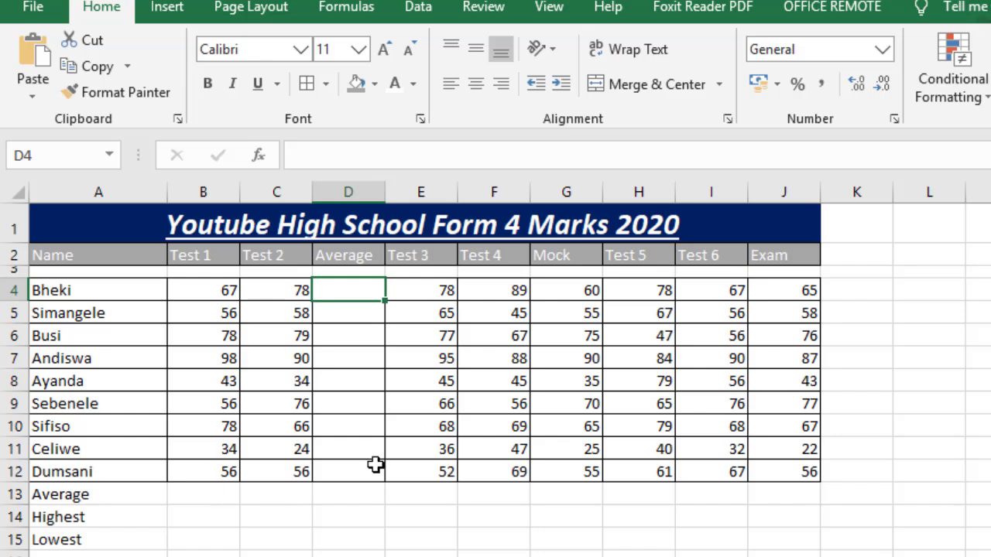
pyautogui.rightClick(15, 493)
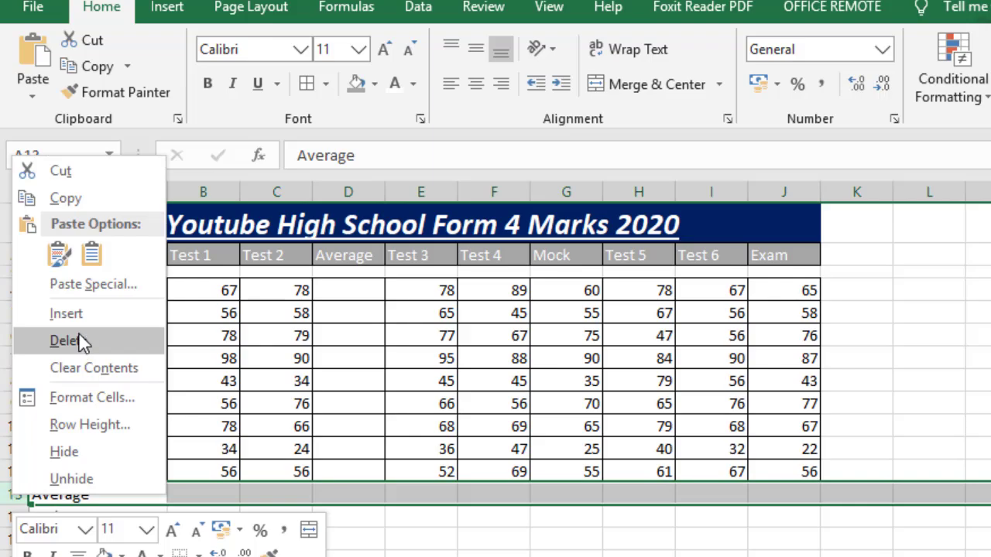
pyautogui.click(66, 313)
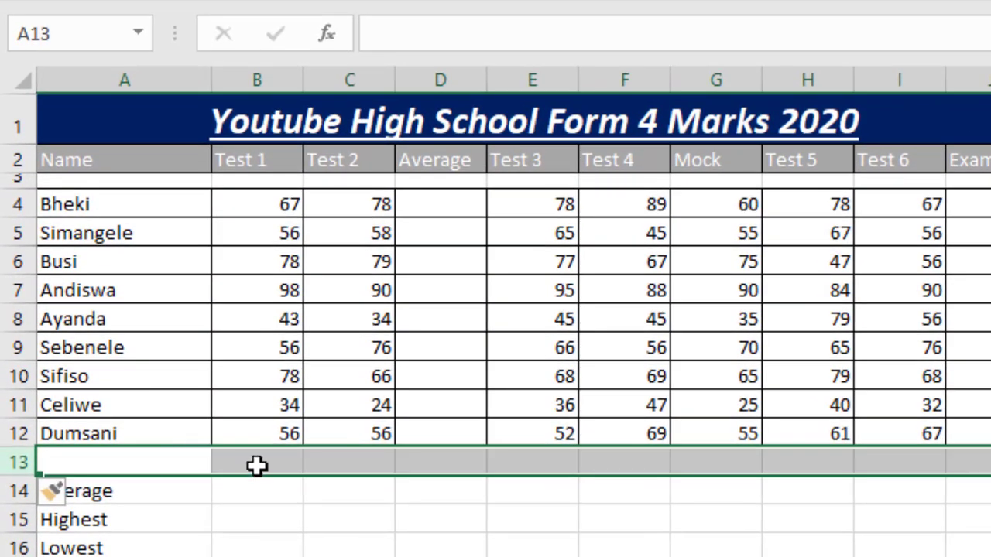
pyautogui.click(257, 465)
# - Total the Test 1 marks in cell B13 with the formula =SUM(B4:B12)
pyautogui.click(281, 209)
pyautogui.moveTo(281, 209)
pyautogui.mouseDown()
pyautogui.moveTo(253, 434)
pyautogui.moveTo(274, 294)
pyautogui.moveTo(283, 104)
pyautogui.moveTo(261, 219)
pyautogui.moveTo(263, 205)
pyautogui.moveTo(258, 431)
pyautogui.moveTo(272, 178)
pyautogui.moveTo(270, 193)
pyautogui.mouseUp()
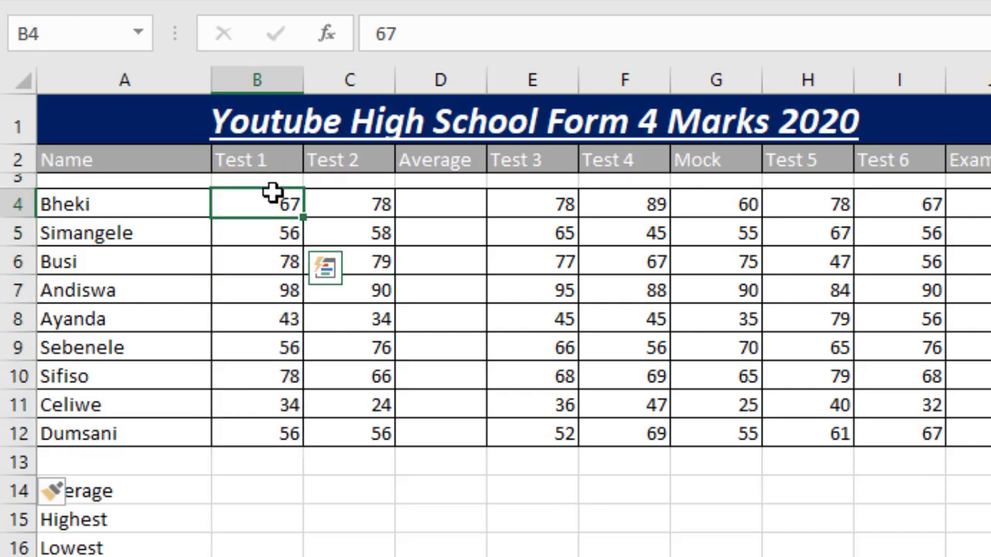
pyautogui.click(235, 456)
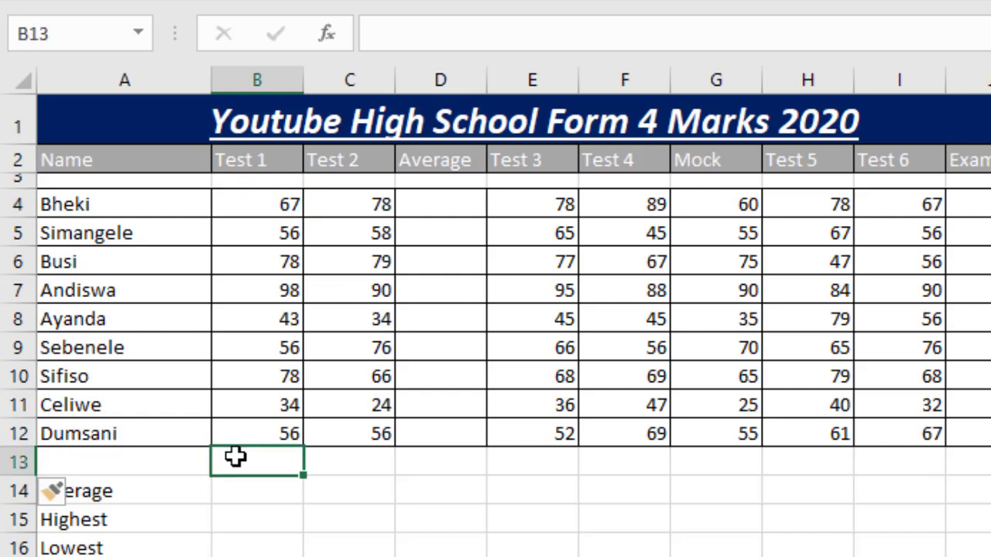
pyautogui.write('=')
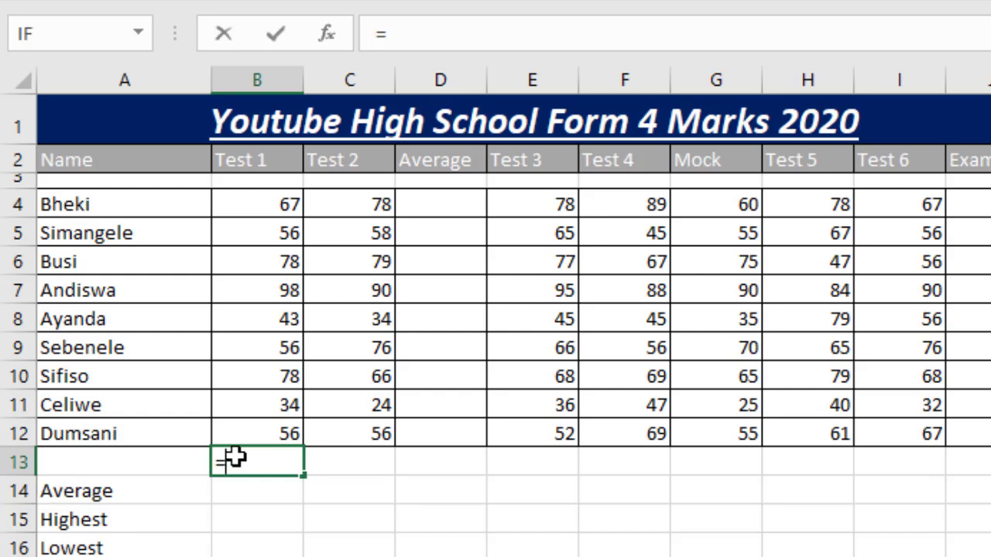
pyautogui.write('S')
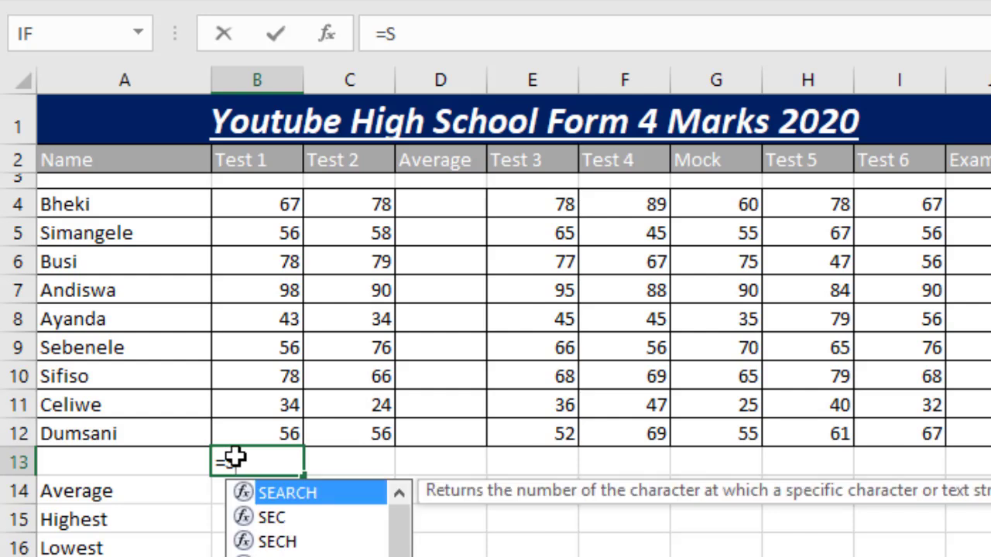
pyautogui.write('U')
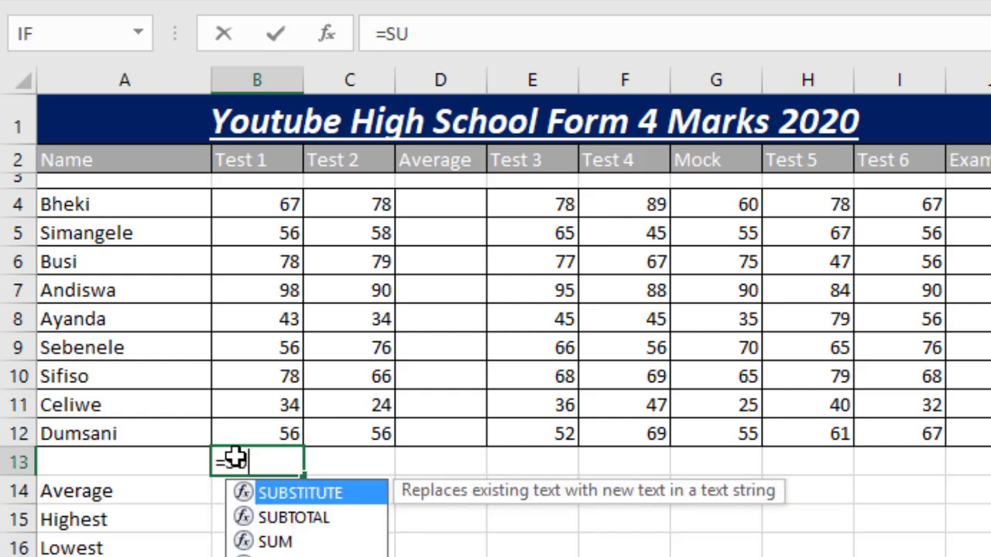
pyautogui.write('M')
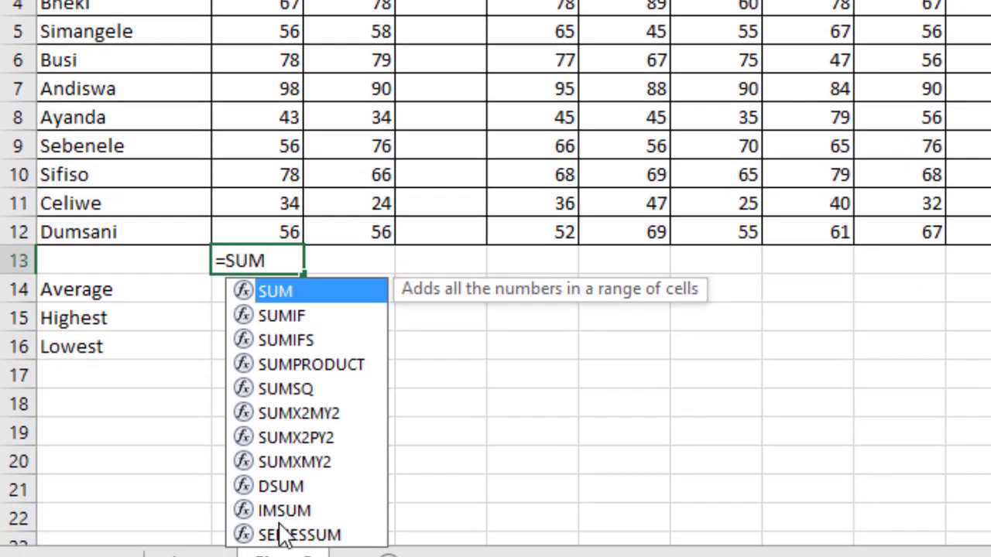
pyautogui.doubleClick(293, 293)
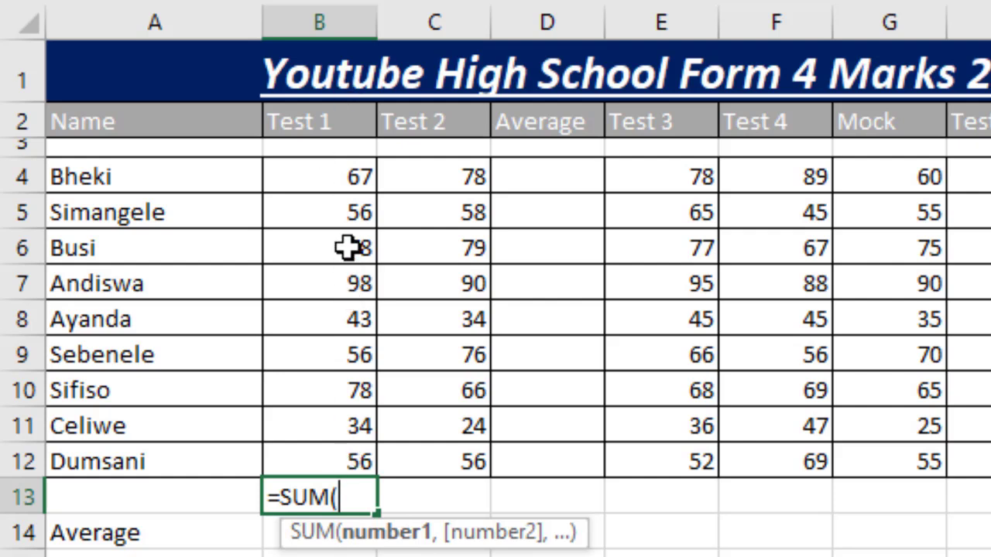
pyautogui.moveTo(343, 179); pyautogui.dragTo(343, 455)
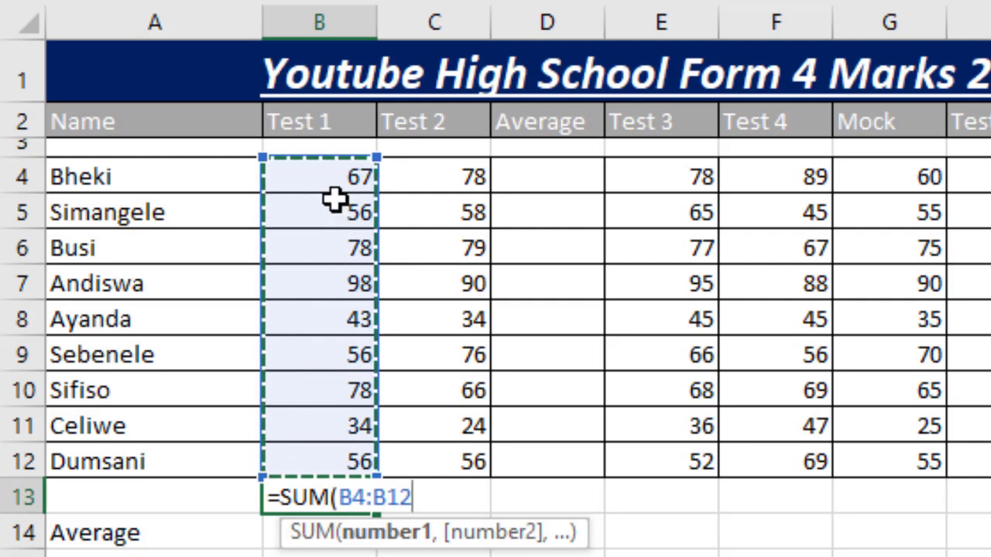
pyautogui.click(333, 176)
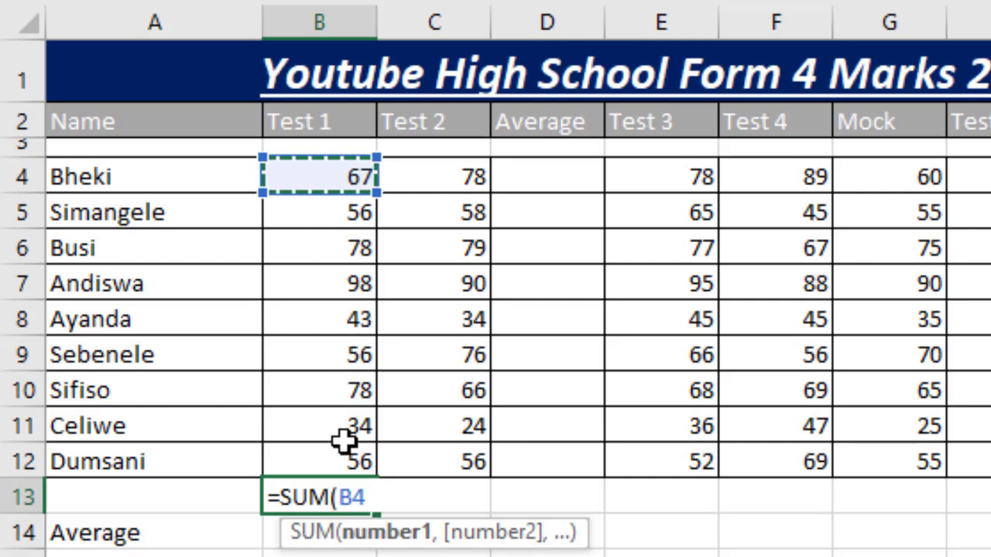
pyautogui.keyDown('shift'); pyautogui.click(343, 465); pyautogui.keyUp('shift')
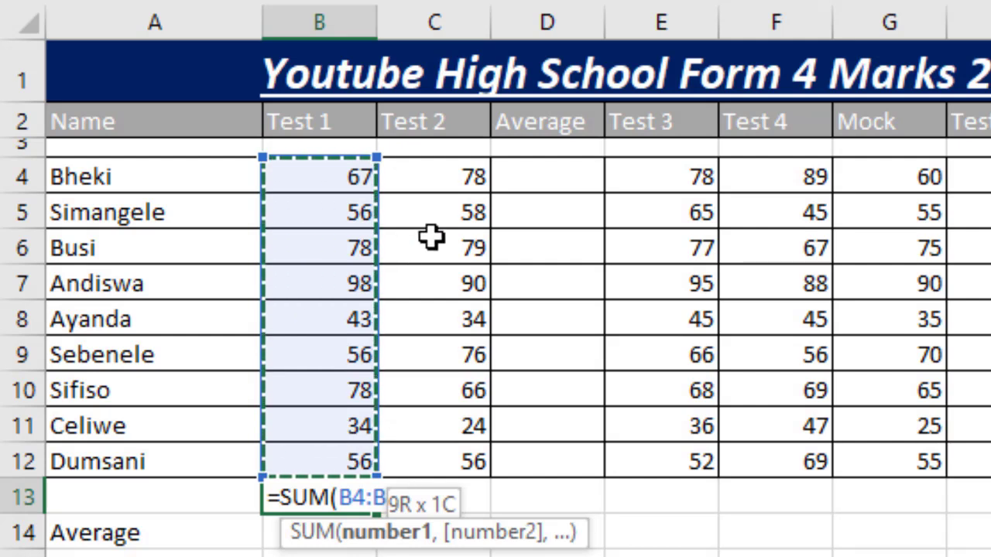
pyautogui.write(')')
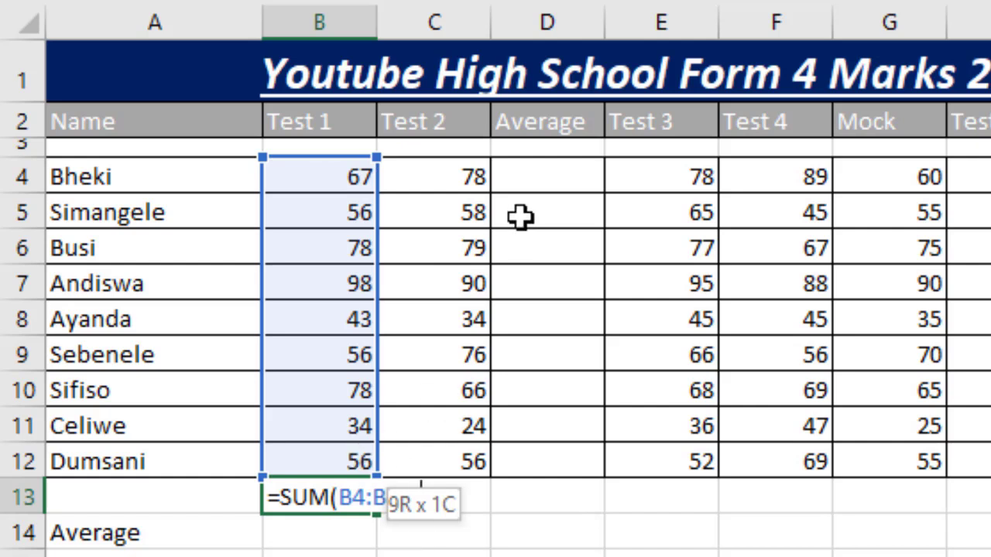
pyautogui.press('Return')
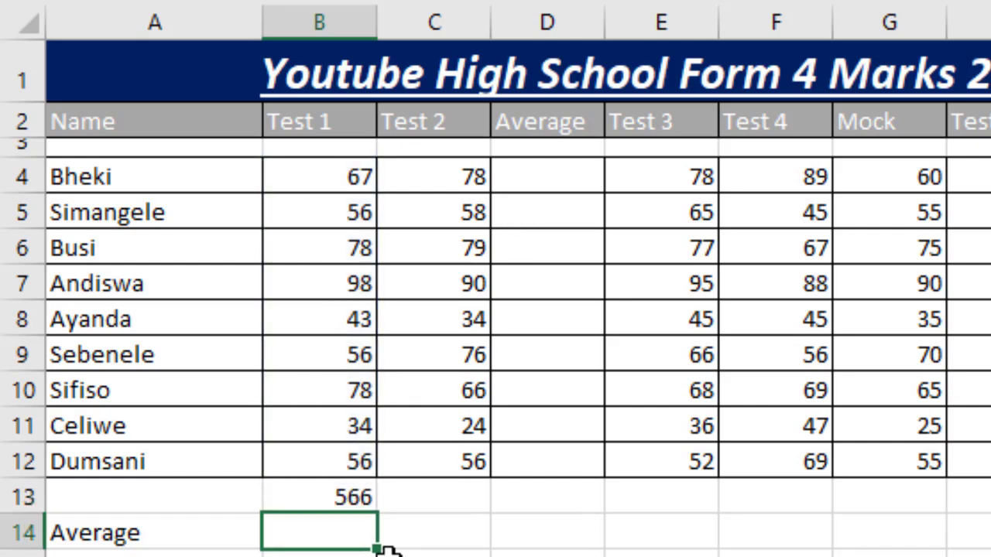
# - Undo the SUM formula in B13 and the inserted blank row
pyautogui.click(344, 498)
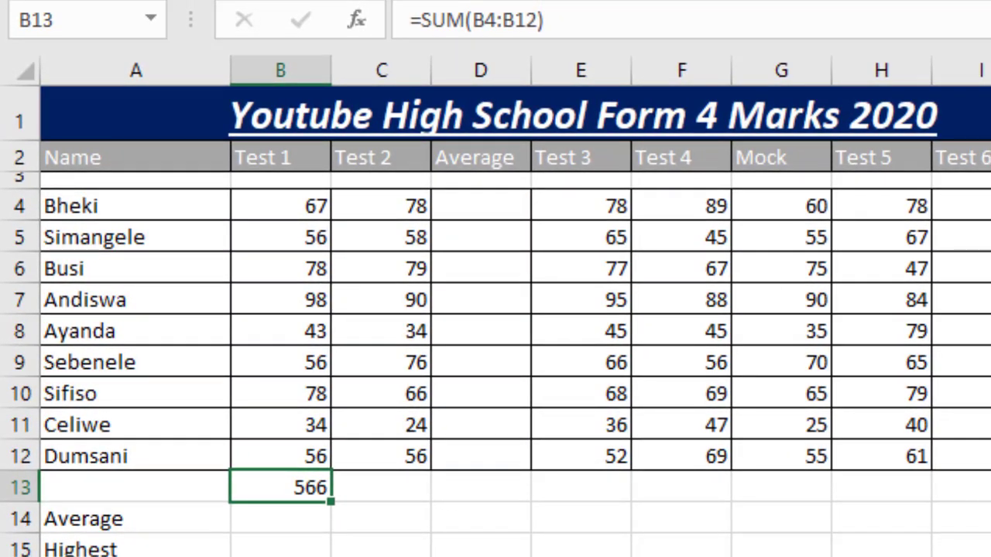
pyautogui.hotkey('ctrl', 'z')
pyautogui.hotkey('ctrl', 'z')
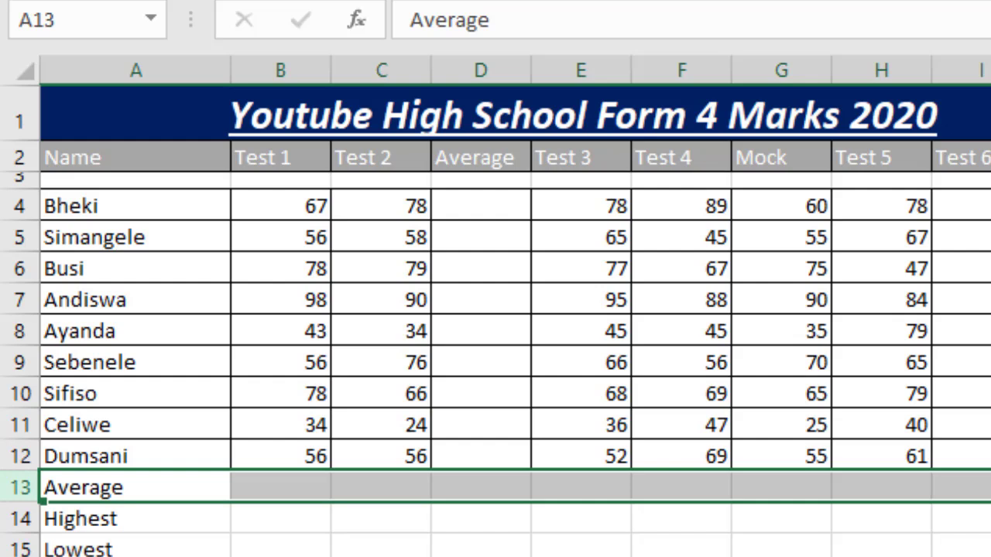
pyautogui.click(527, 492)
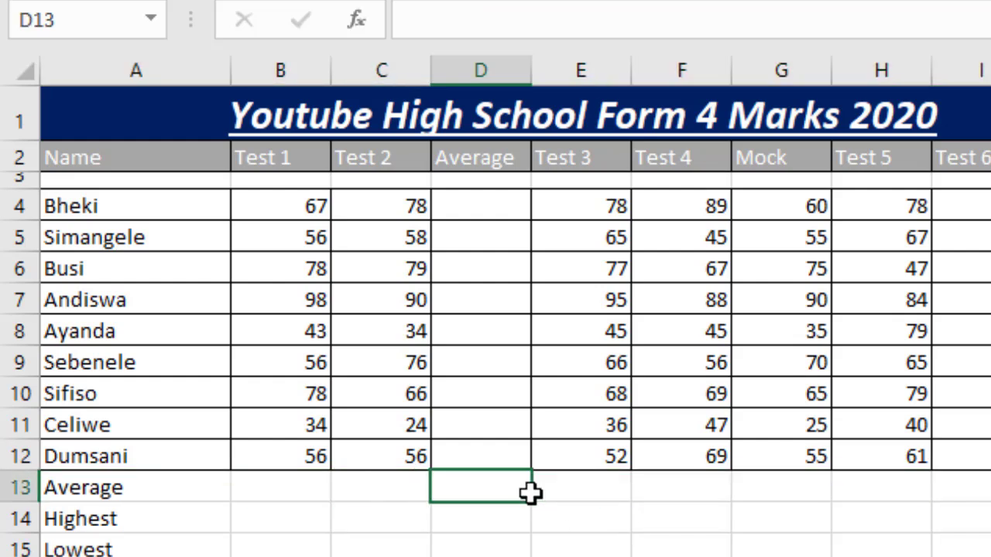
# - Calculate the Test 1 average in cell B13 with the formula =AVERAGE(B4:B12)
pyautogui.click(302, 485)
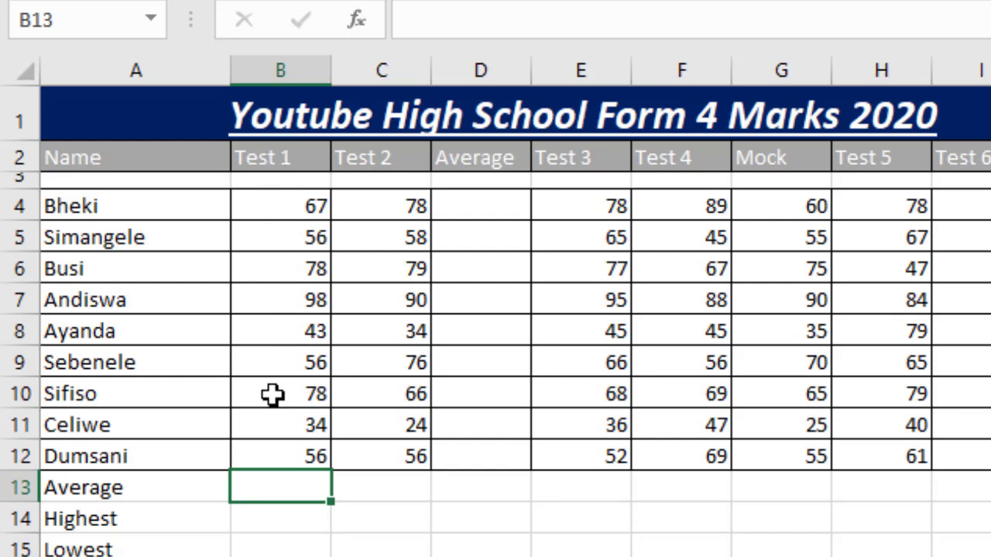
pyautogui.click(162, 491)
pyautogui.click(281, 491)
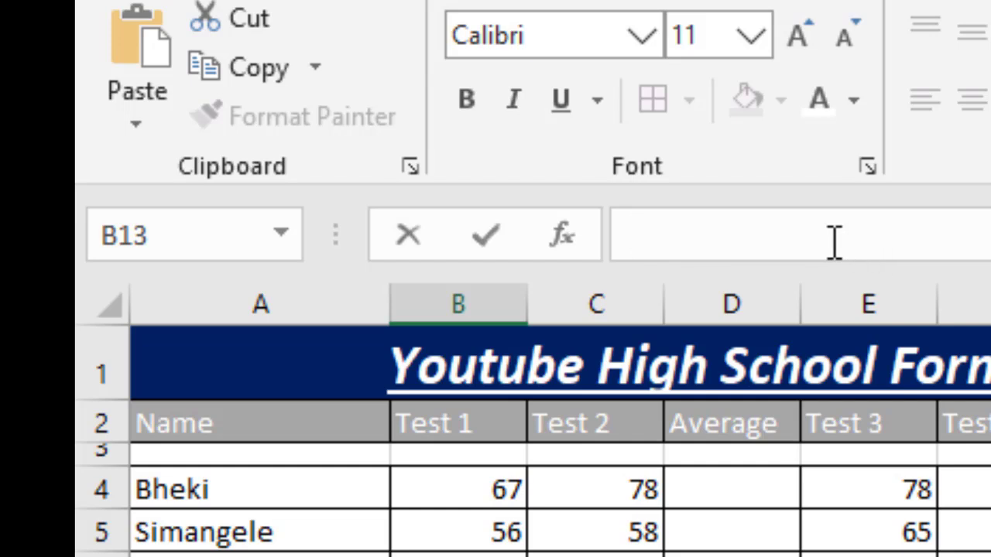
pyautogui.write('=')
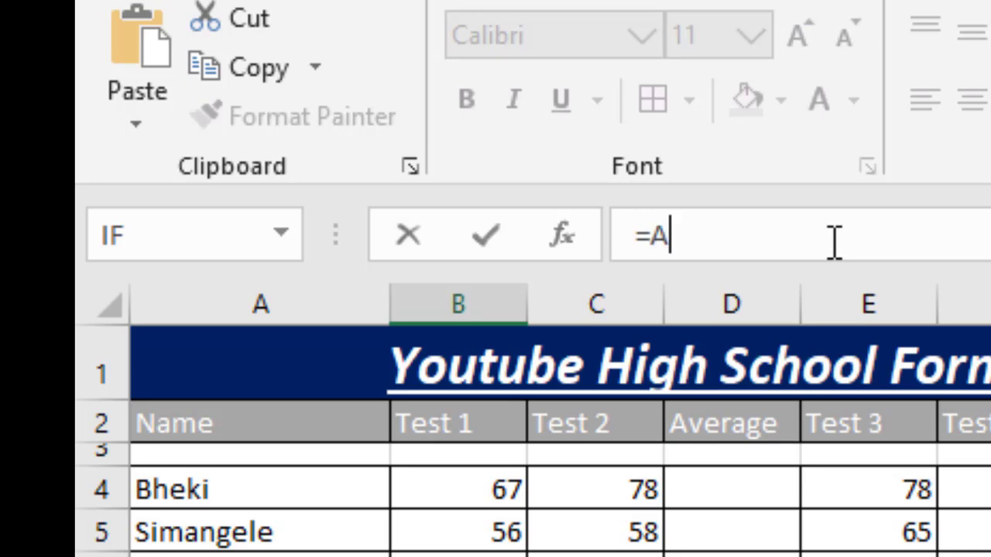
pyautogui.write('A')
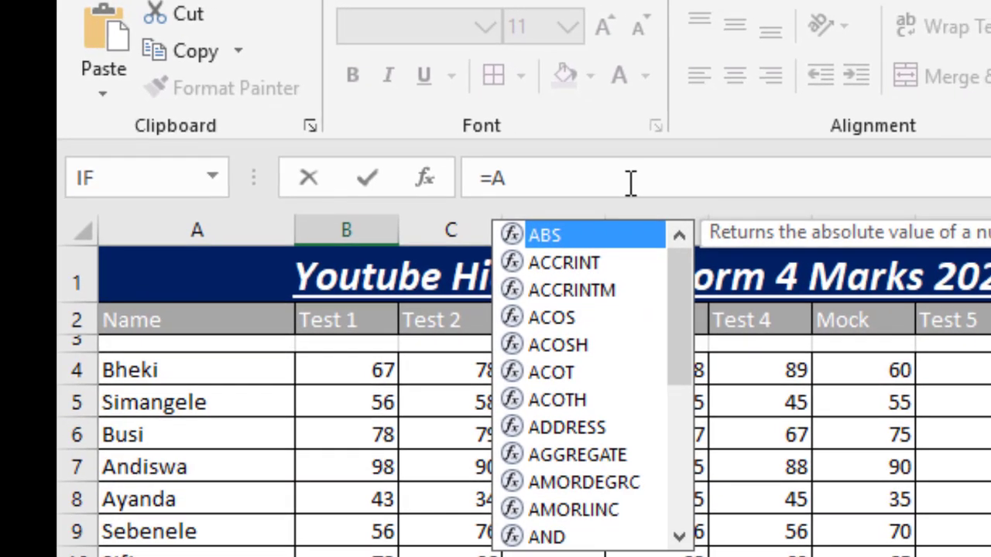
pyautogui.write('V')
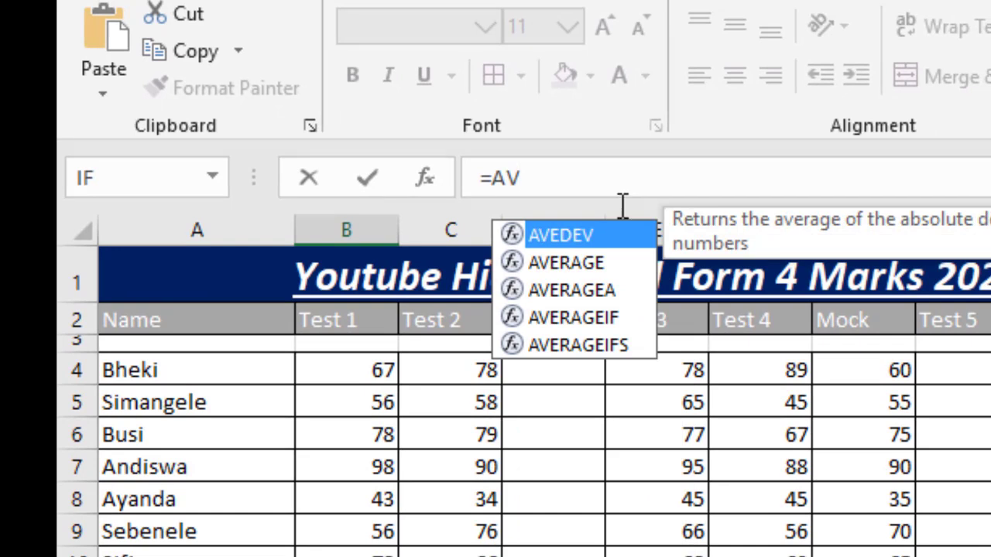
pyautogui.click(594, 265)
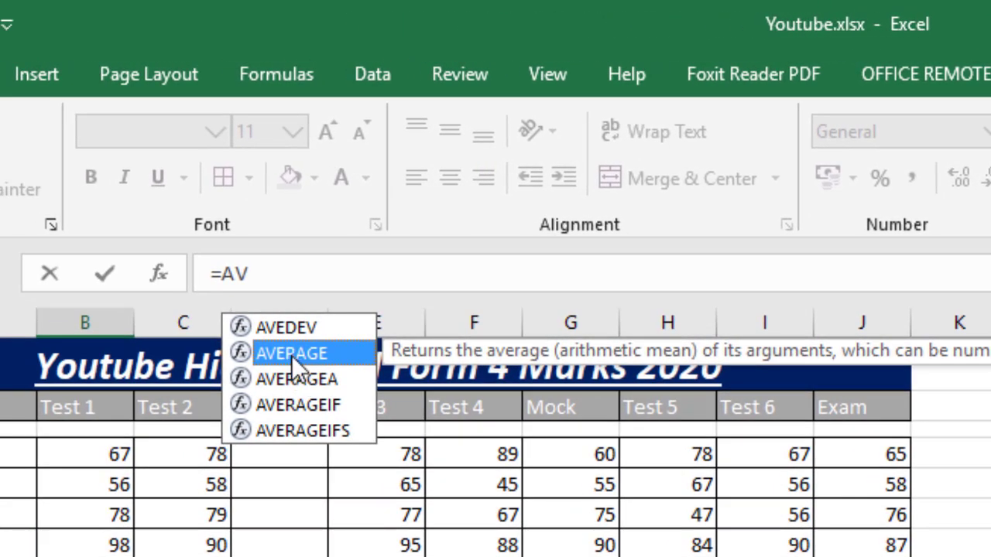
pyautogui.doubleClick(291, 356)
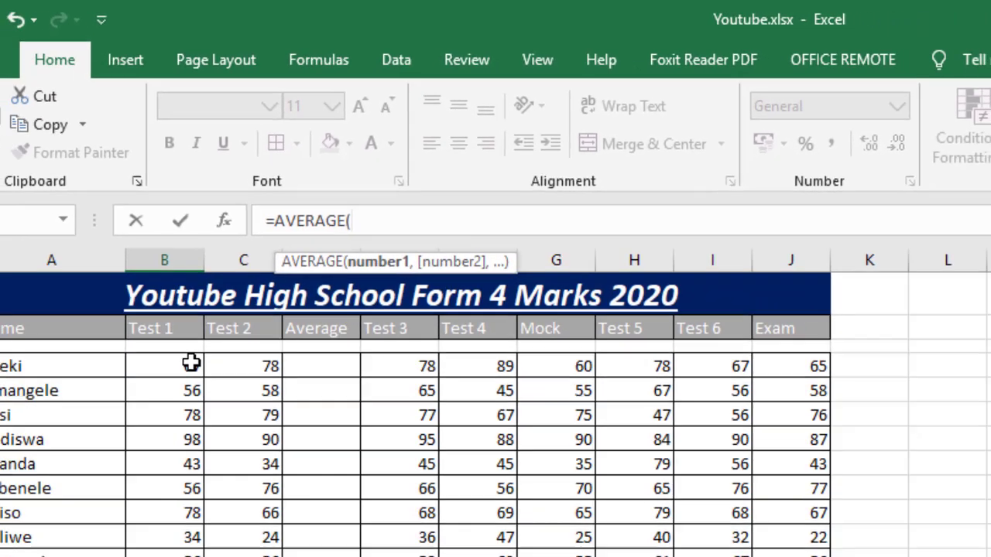
pyautogui.moveTo(191, 363); pyautogui.dragTo(200, 520)
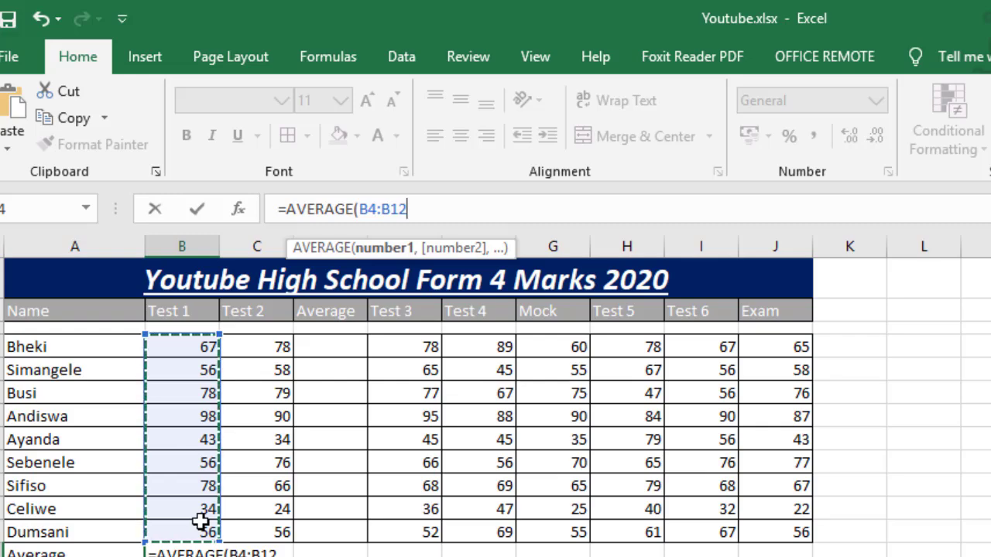
pyautogui.press('Return')
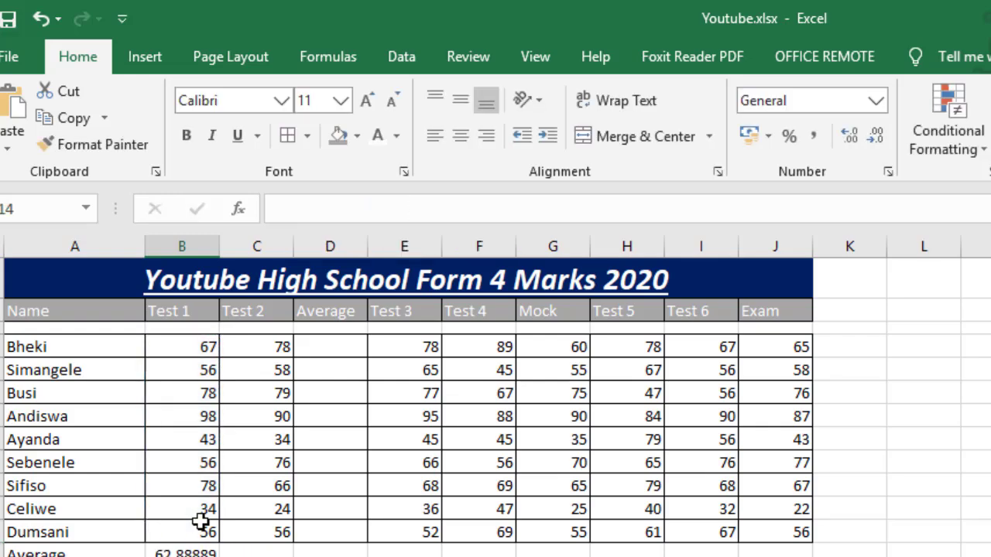
# - Fill the Test 1 average formula from B13 across into C13 for Test 2
pyautogui.click(199, 551)
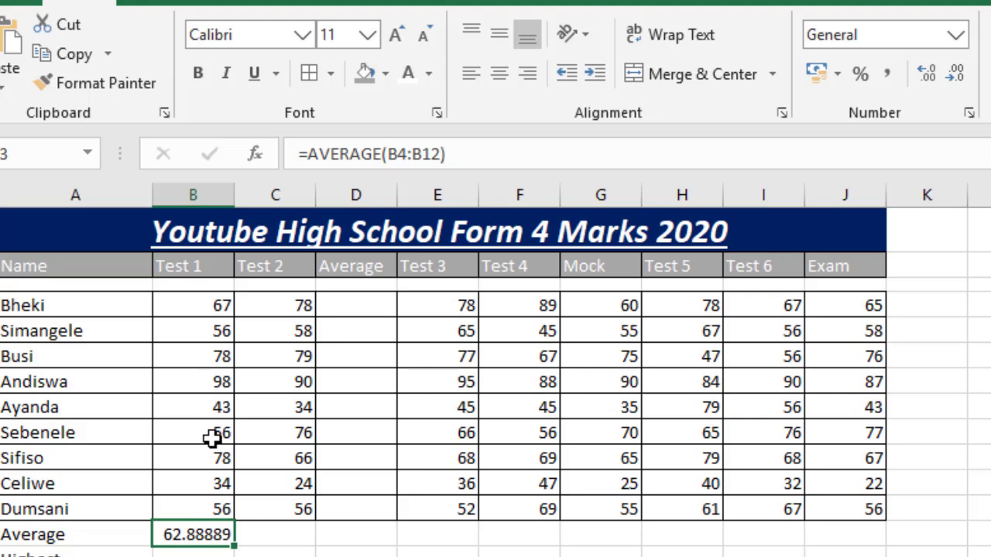
pyautogui.click(283, 541)
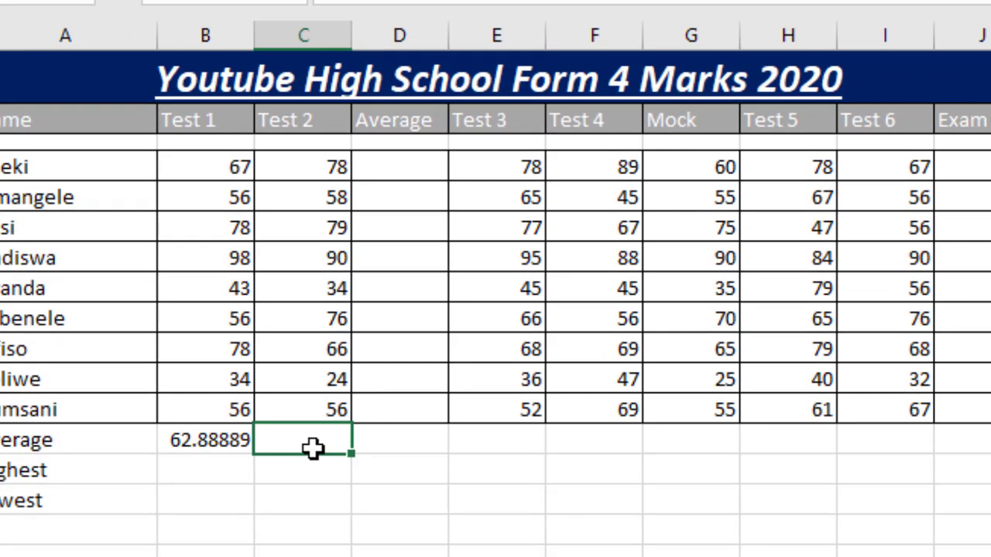
pyautogui.click(230, 439)
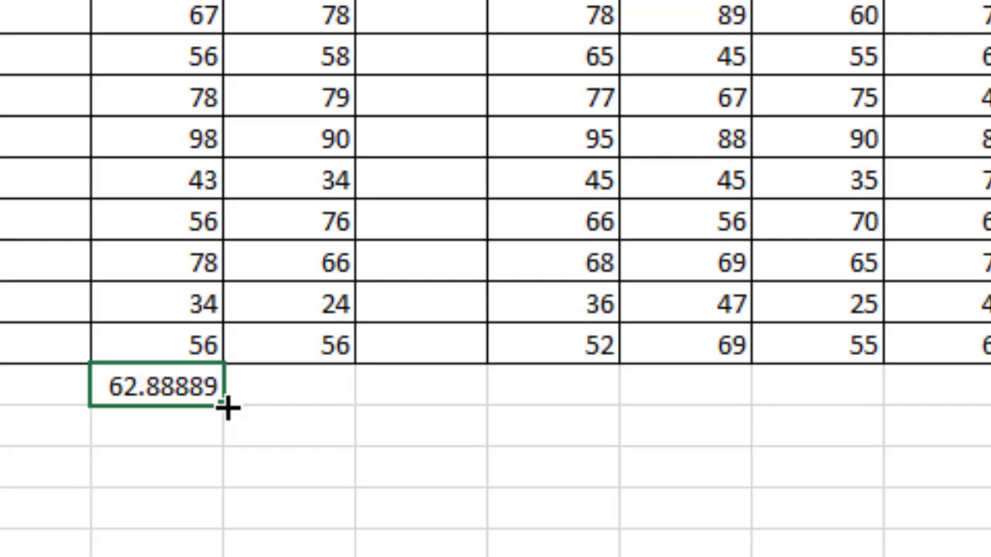
pyautogui.moveTo(227, 408); pyautogui.dragTo(303, 400)
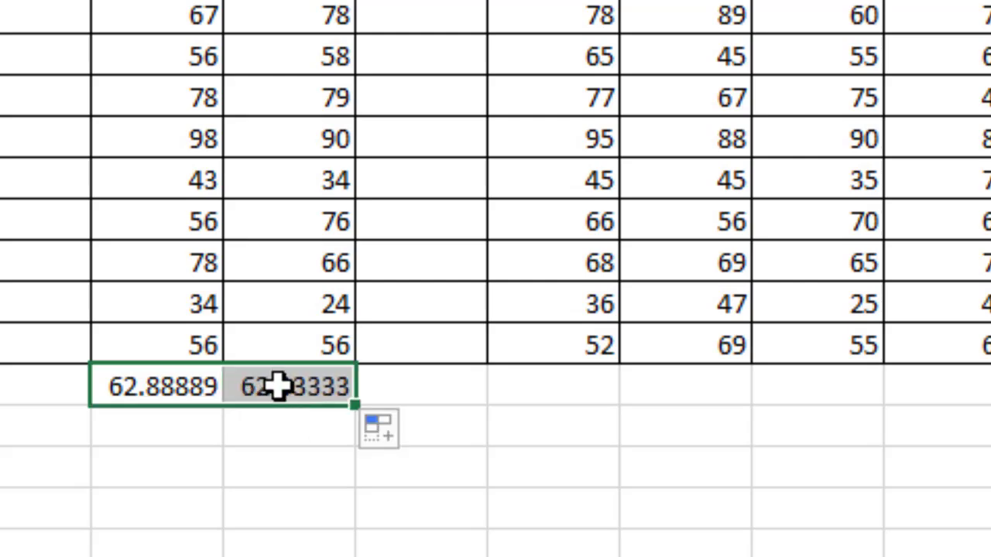
pyautogui.click(277, 386)
pyautogui.click(188, 386)
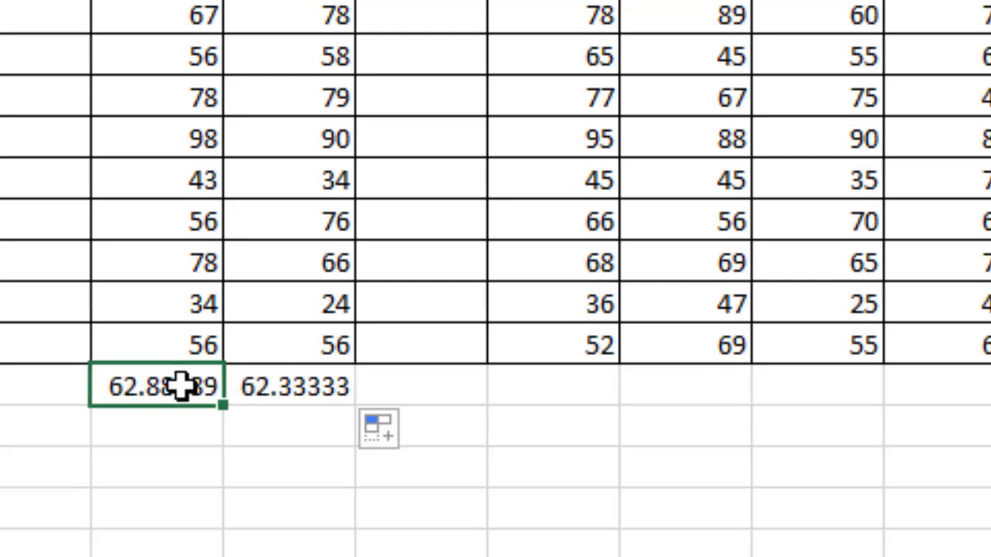
pyautogui.click(270, 397)
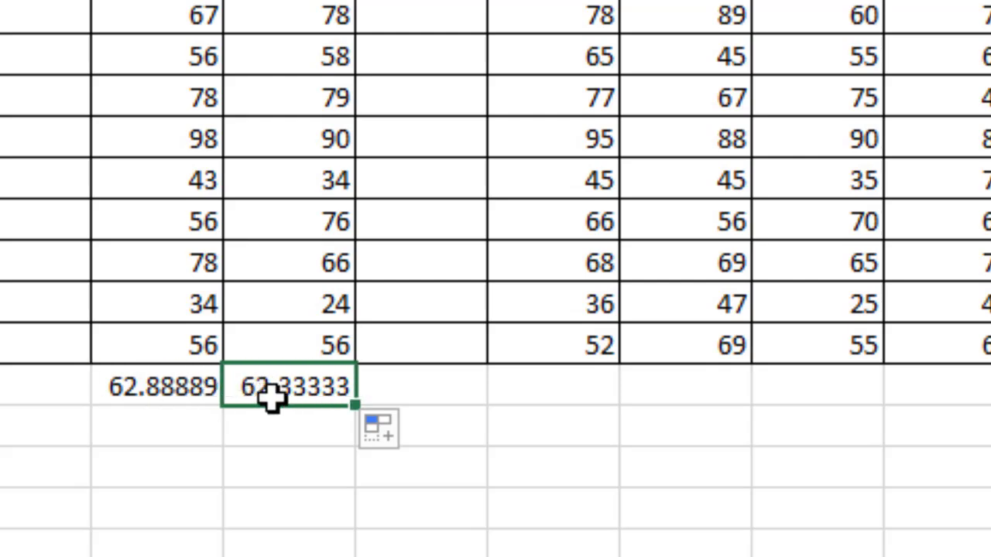
# - Change the last student's Test 2 mark in cell C12 to 45
pyautogui.click(321, 343)
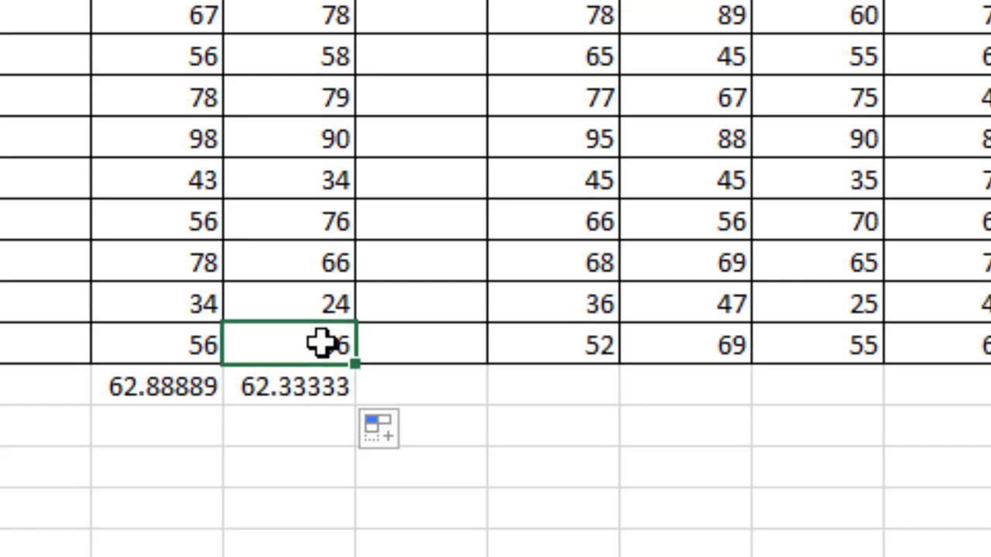
pyautogui.write('45')
pyautogui.press('Return')
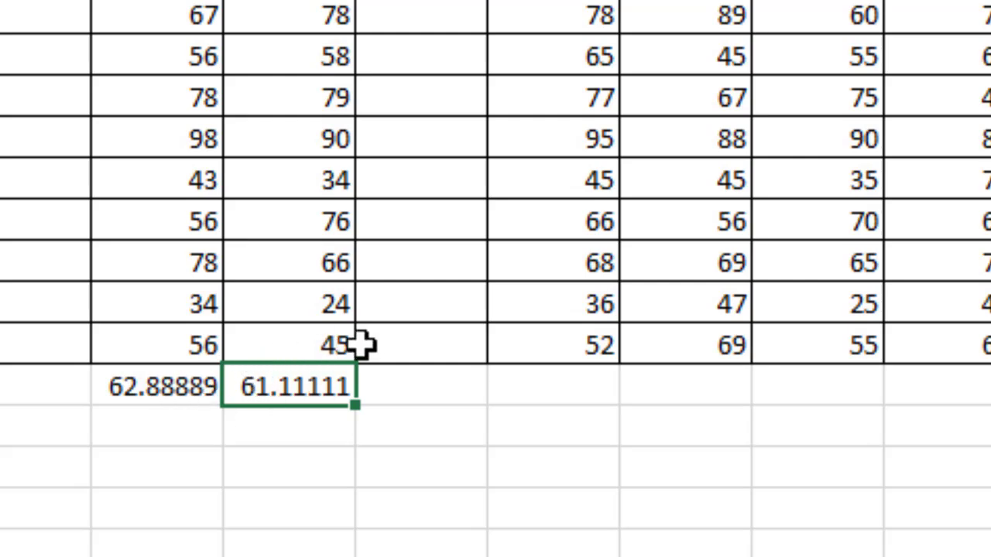
# - Compare the averages in B13 and C13, and fill the B13 formula into C13 once more
pyautogui.click(172, 389)
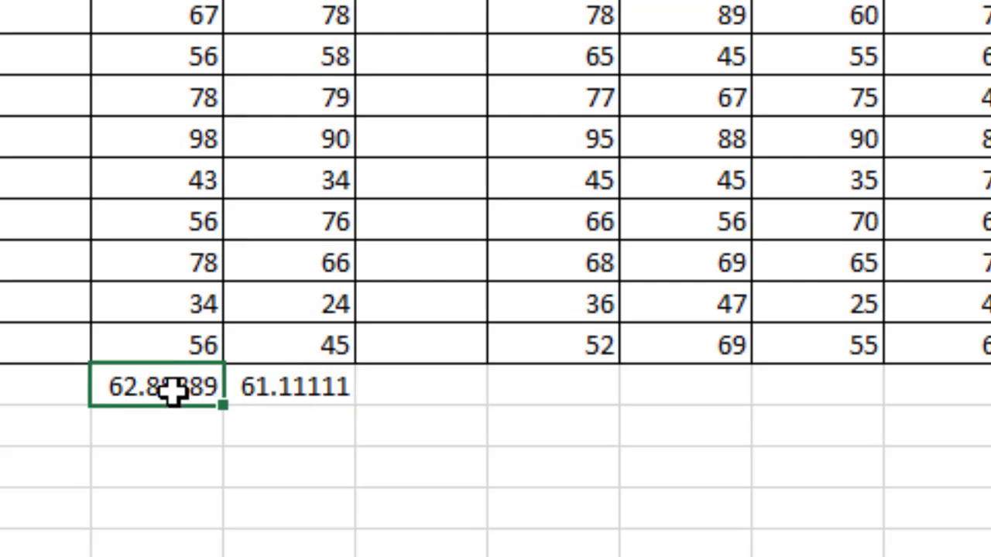
pyautogui.click(243, 390)
pyautogui.click(186, 395)
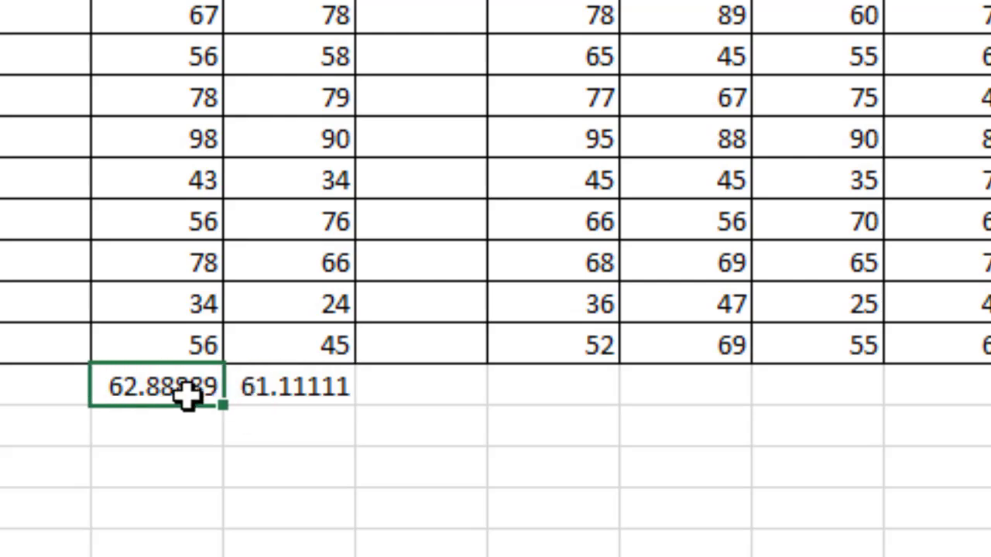
pyautogui.click(261, 391)
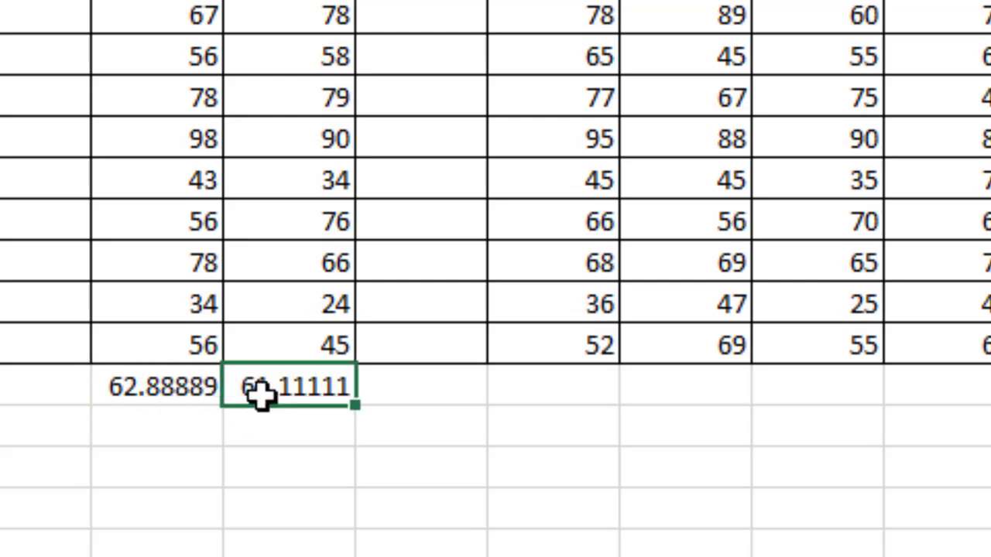
pyautogui.click(186, 391)
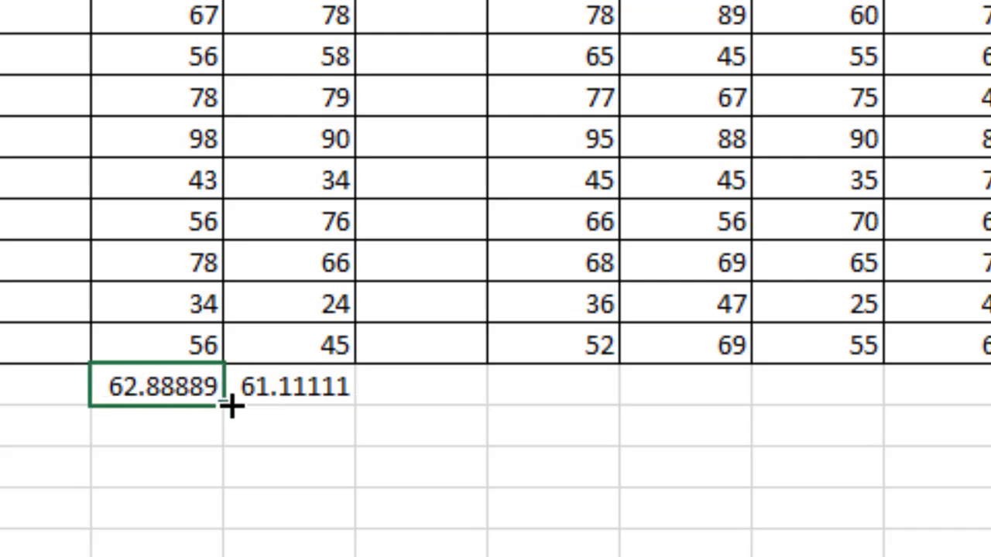
pyautogui.moveTo(223, 405); pyautogui.dragTo(347, 401)
pyautogui.click(302, 387)
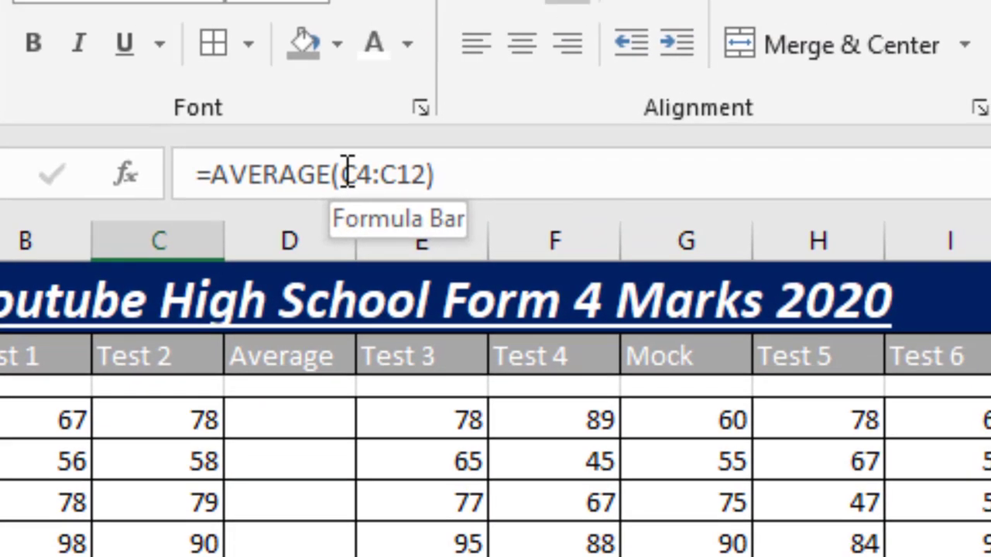
# - Try to reselect the Test 2 marks range inside the AVERAGE formula in cell C13
pyautogui.click(349, 170)
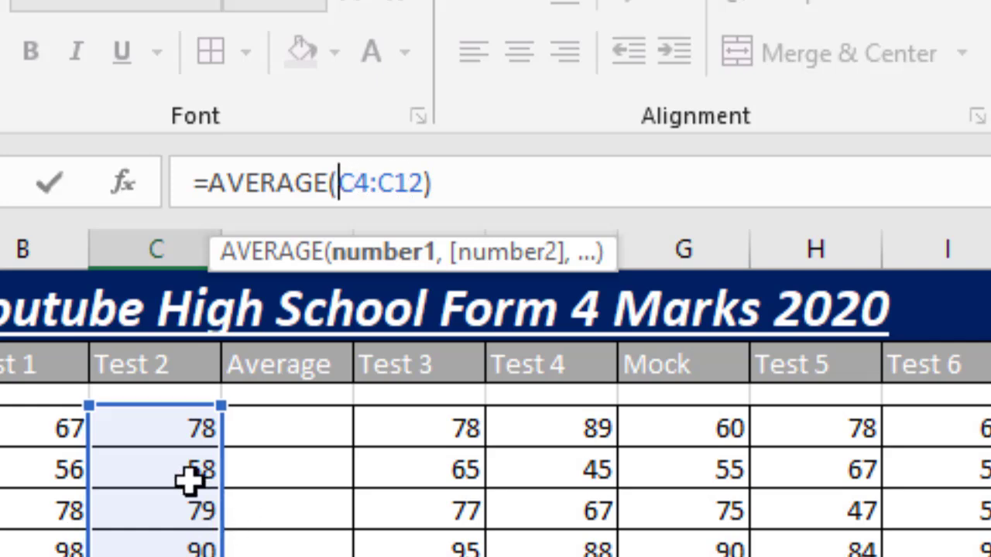
pyautogui.click(164, 435)
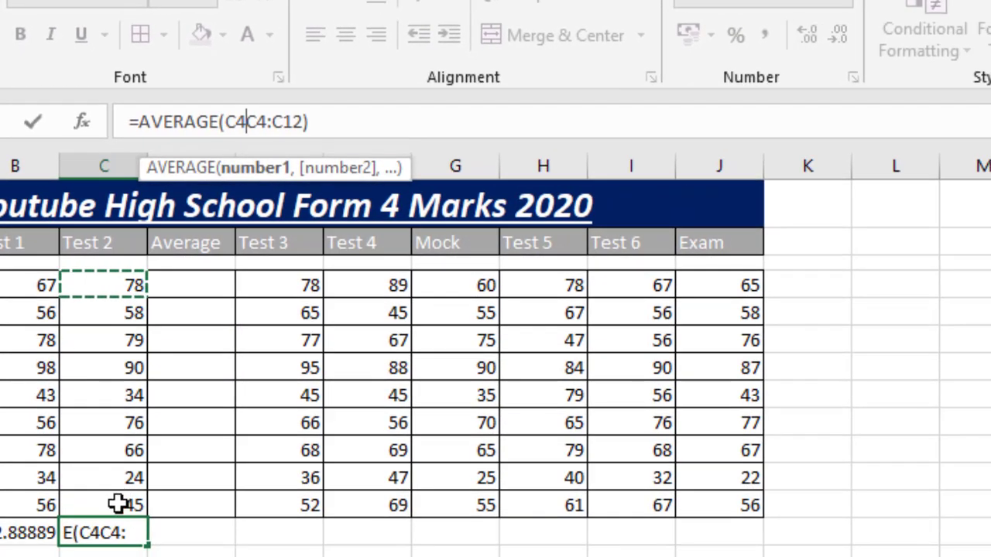
pyautogui.click(117, 504)
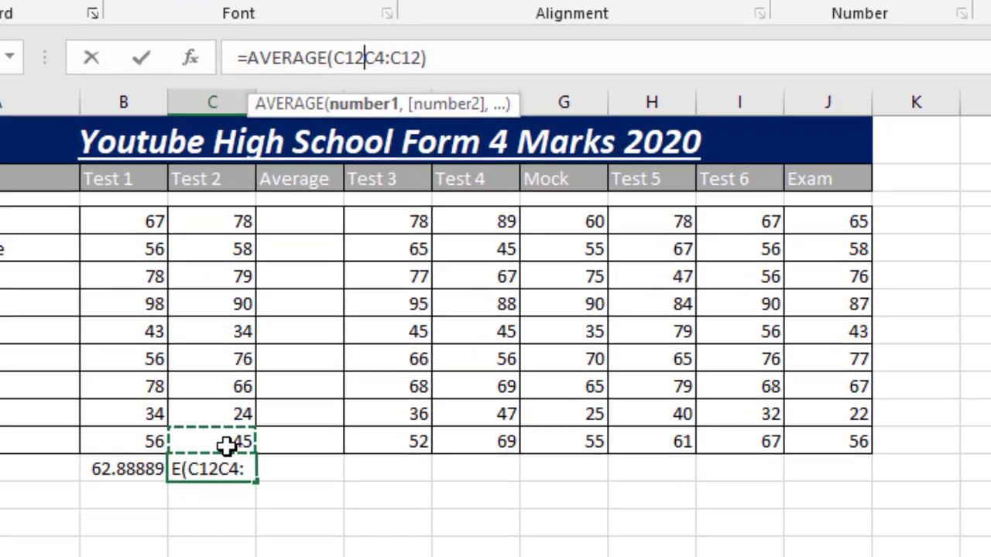
pyautogui.press('BackSpace')
pyautogui.press('BackSpace')
pyautogui.press('BackSpace')
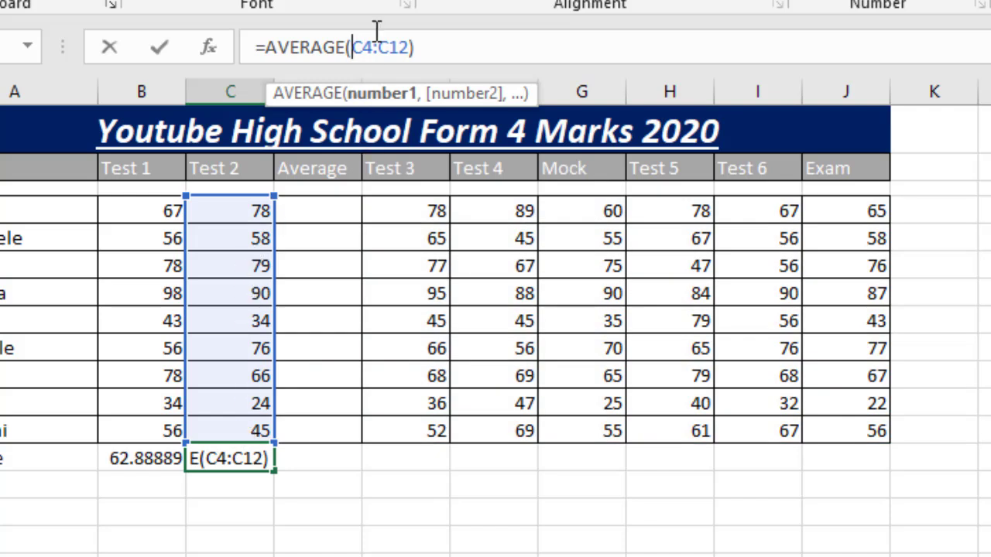
pyautogui.click(352, 48)
pyautogui.click(983, 320)
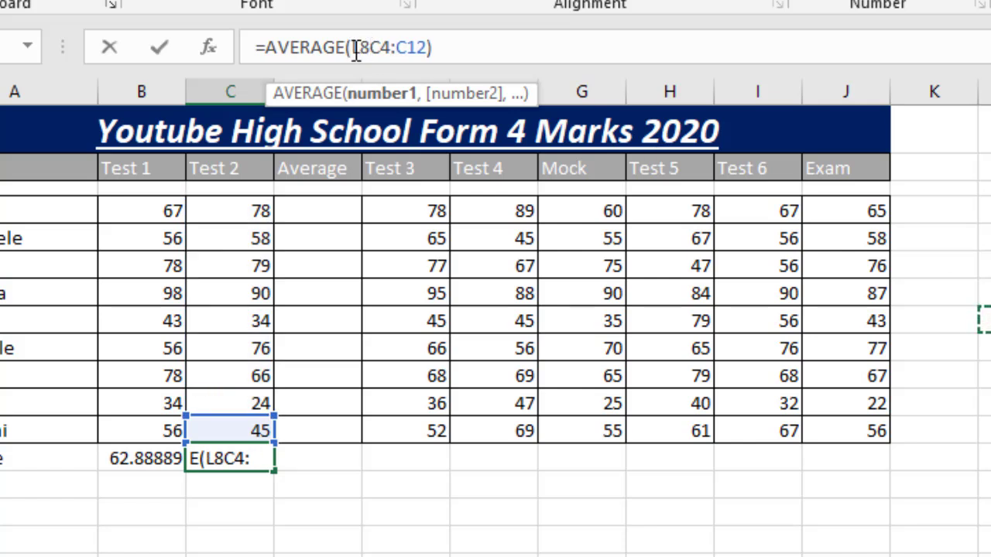
pyautogui.press('Return')
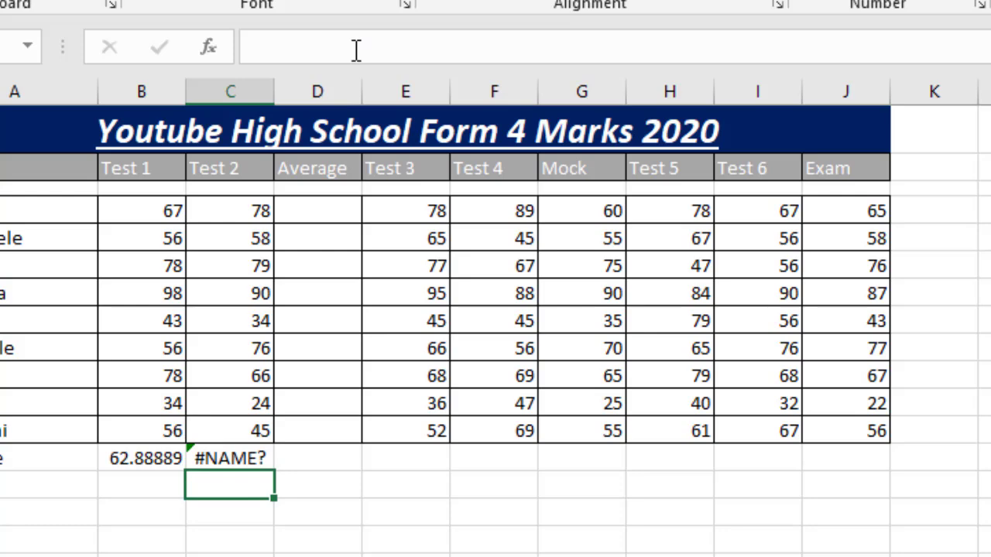
# - Clear the faulty AVERAGE formula from cell C13
pyautogui.click(230, 458)
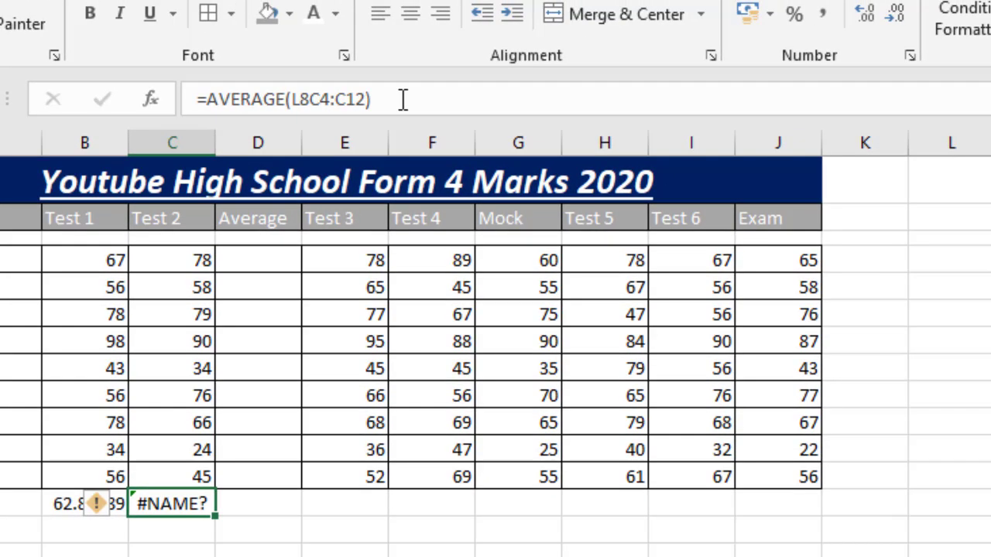
pyautogui.click(403, 99)
pyautogui.press('BackSpace')
pyautogui.press('BackSpace')
pyautogui.press('BackSpace')
pyautogui.press('BackSpace')
pyautogui.press('BackSpace')
pyautogui.press('BackSpace')
pyautogui.press('BackSpace')
pyautogui.press('BackSpace')
pyautogui.press('BackSpace')
pyautogui.press('BackSpace')
pyautogui.press('BackSpace')
pyautogui.press('BackSpace')
pyautogui.press('BackSpace')
pyautogui.press('BackSpace')
pyautogui.press('BackSpace')
pyautogui.press('BackSpace')
pyautogui.press('BackSpace')
pyautogui.press('BackSpace')
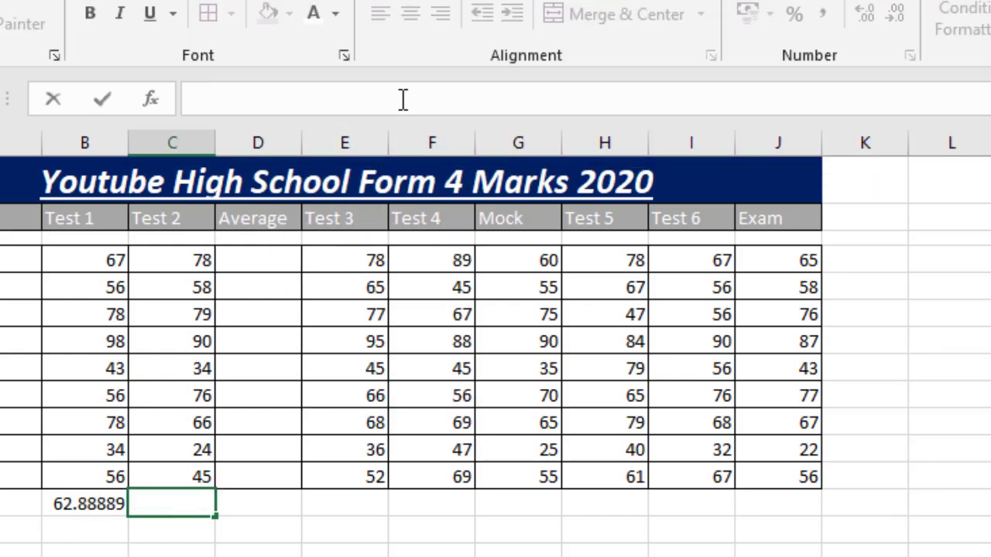
pyautogui.write('=')
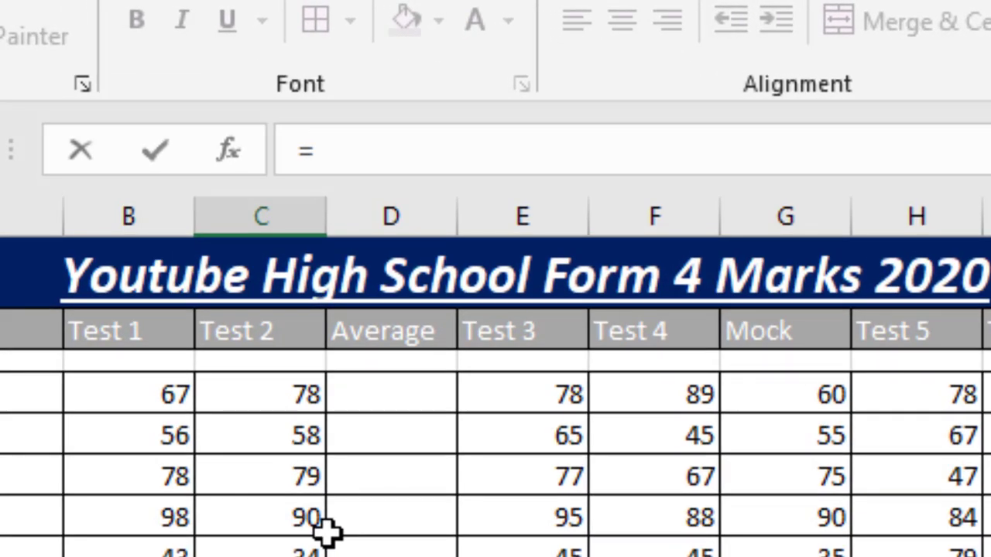
pyautogui.write('AV')
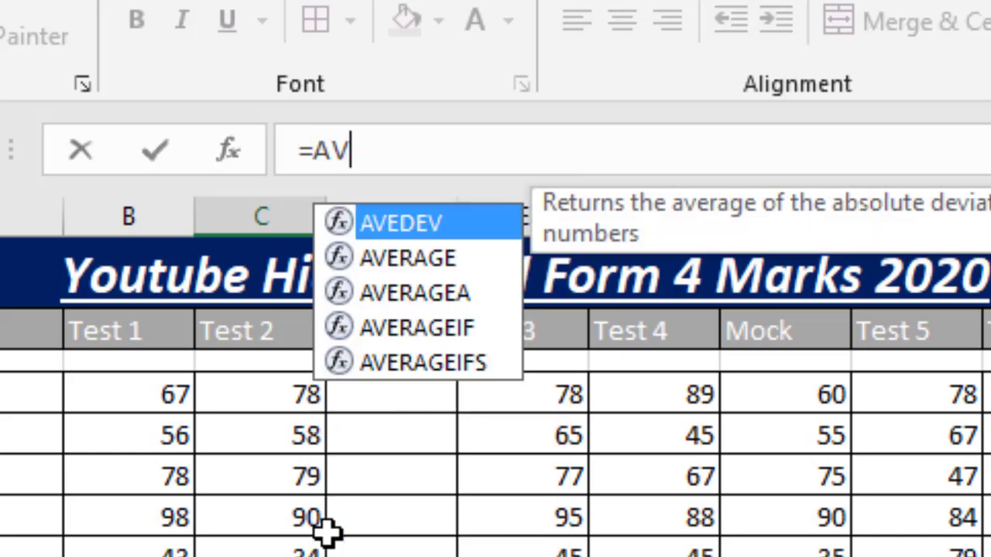
pyautogui.press('Down')
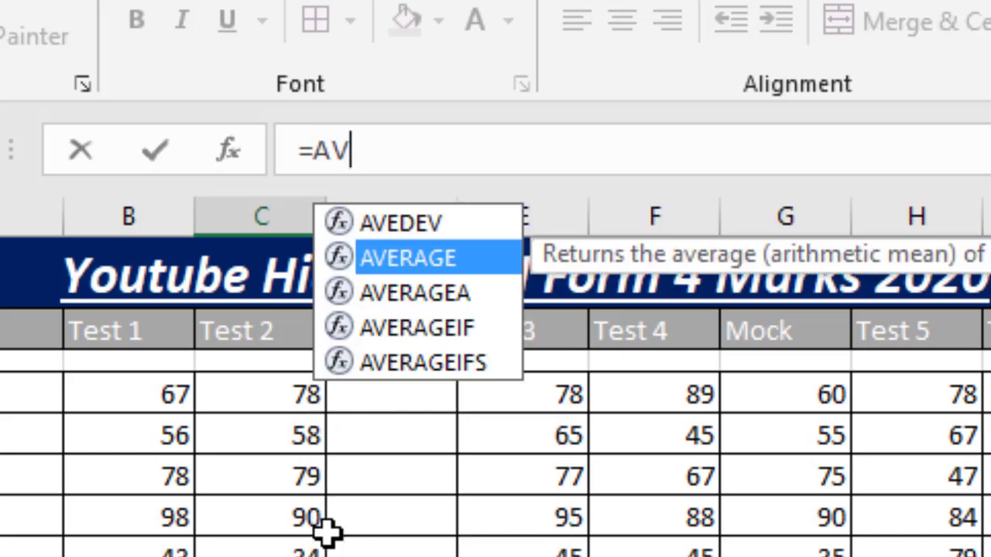
pyautogui.press('BackSpace')
pyautogui.press('BackSpace')
pyautogui.press('BackSpace')
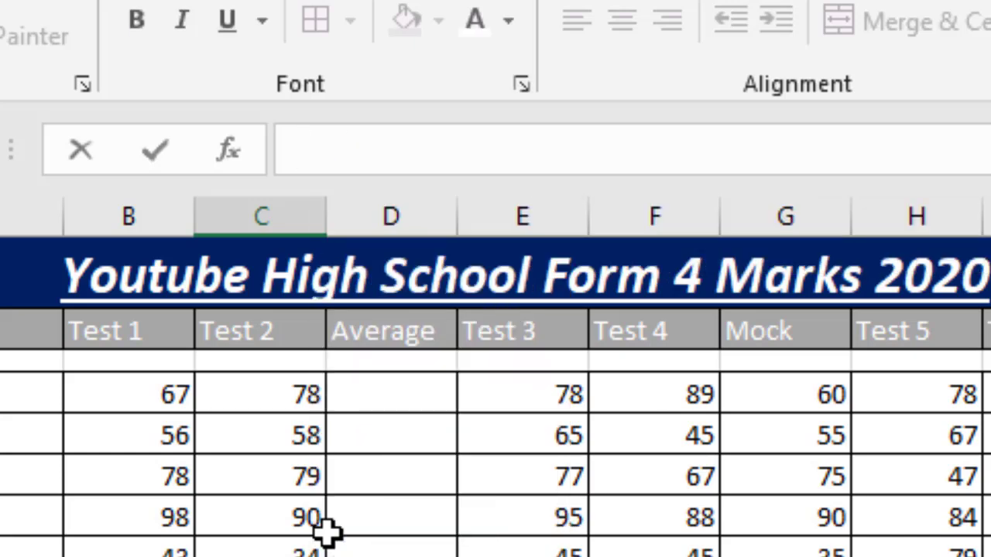
pyautogui.rightClick(326, 531)
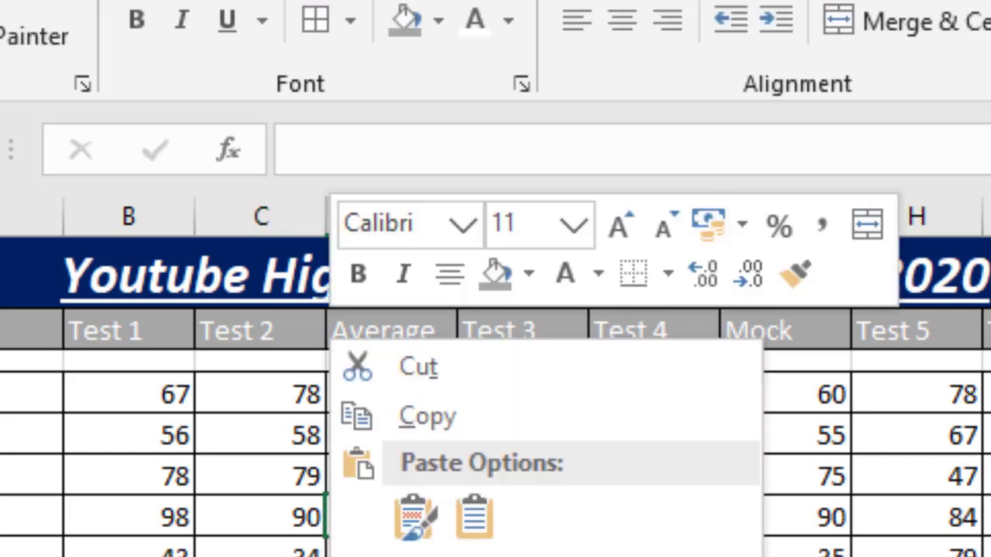
# - Start inserting a function in cell C13 and select AVERAGE from the All category
pyautogui.press('Escape')
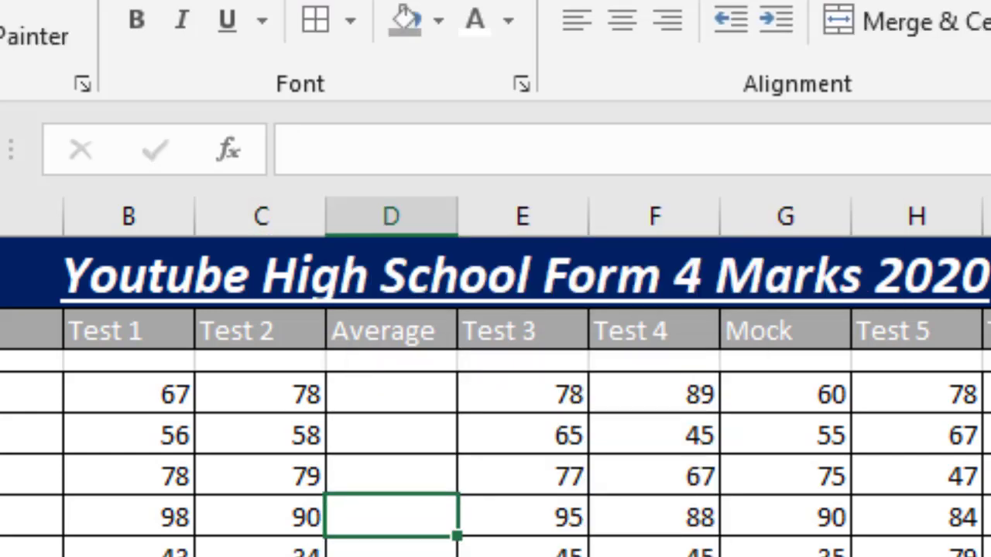
pyautogui.click(261, 555)
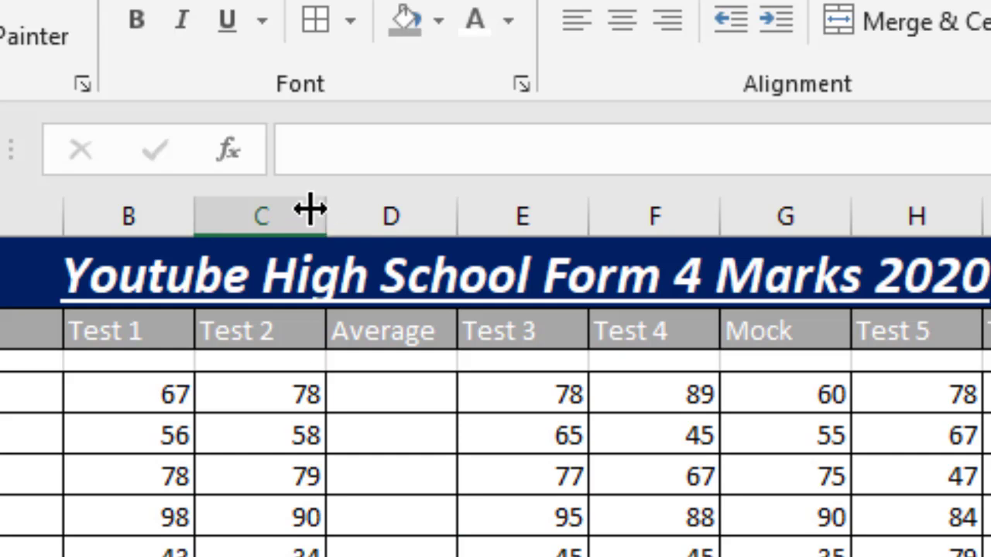
pyautogui.click(229, 149)
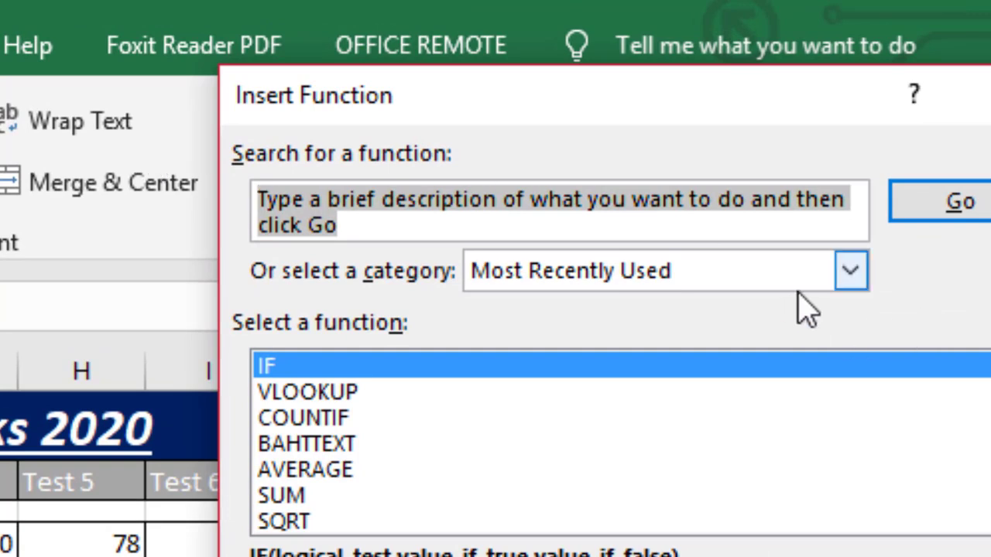
pyautogui.click(846, 283)
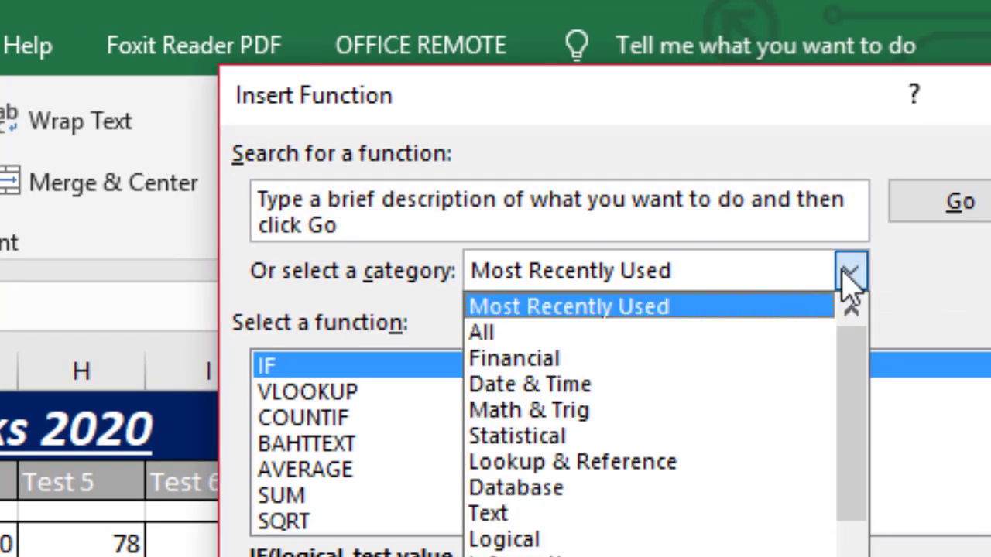
pyautogui.click(793, 341)
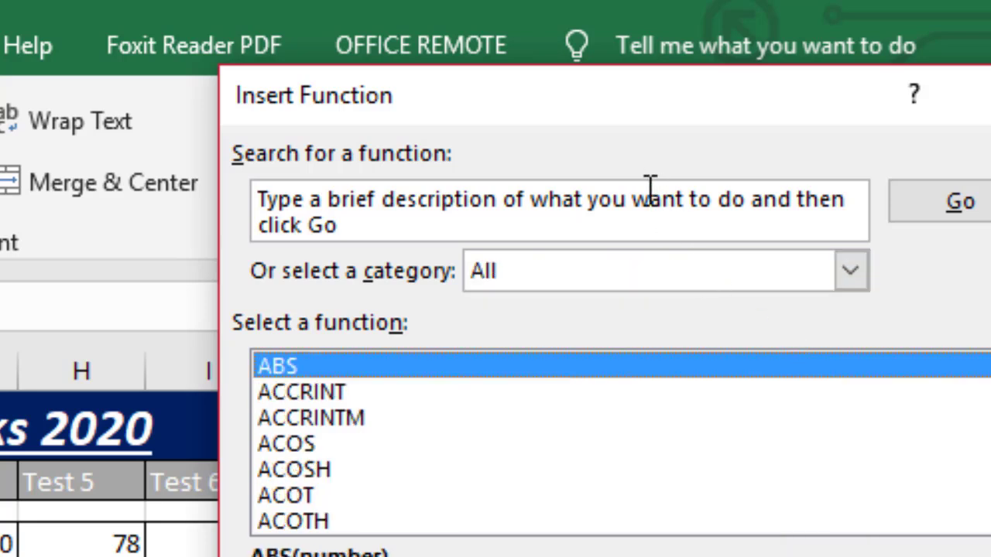
pyautogui.moveTo(407, 206); pyautogui.dragTo(283, 155)
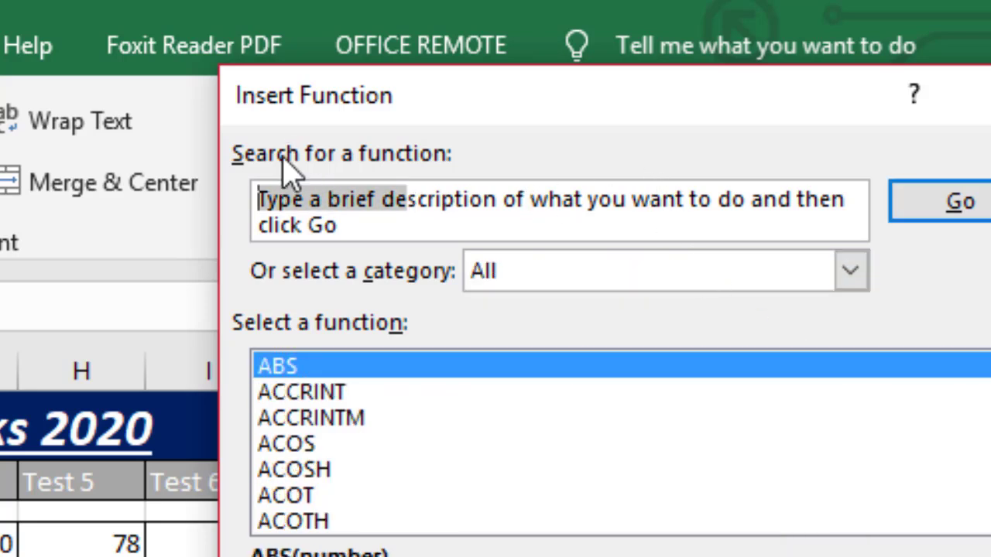
pyautogui.click(957, 484)
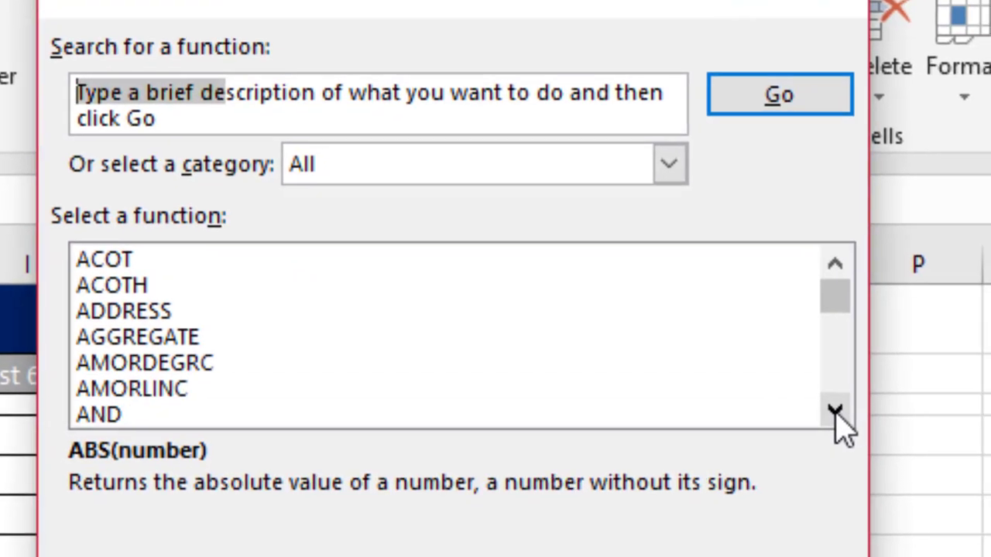
pyautogui.click(834, 413)
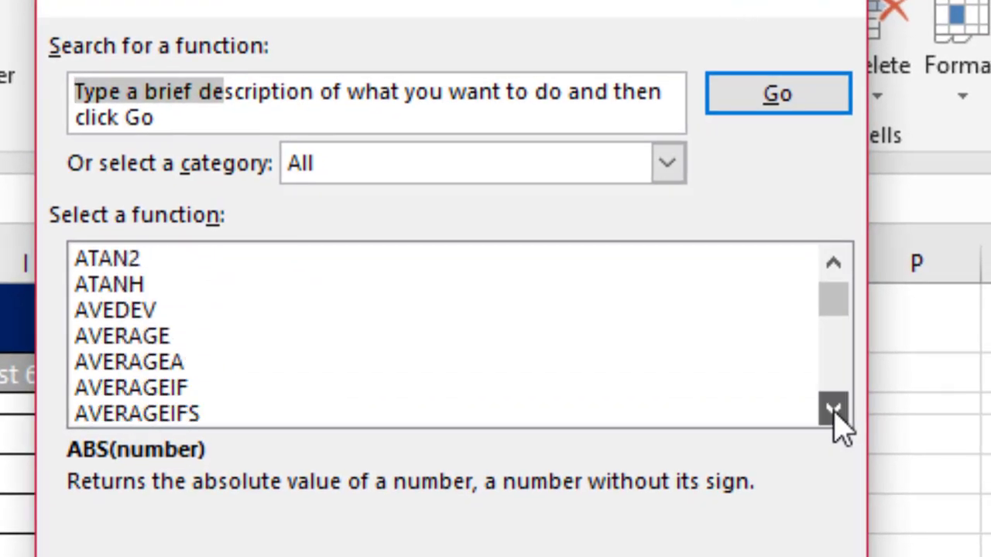
pyautogui.click(157, 338)
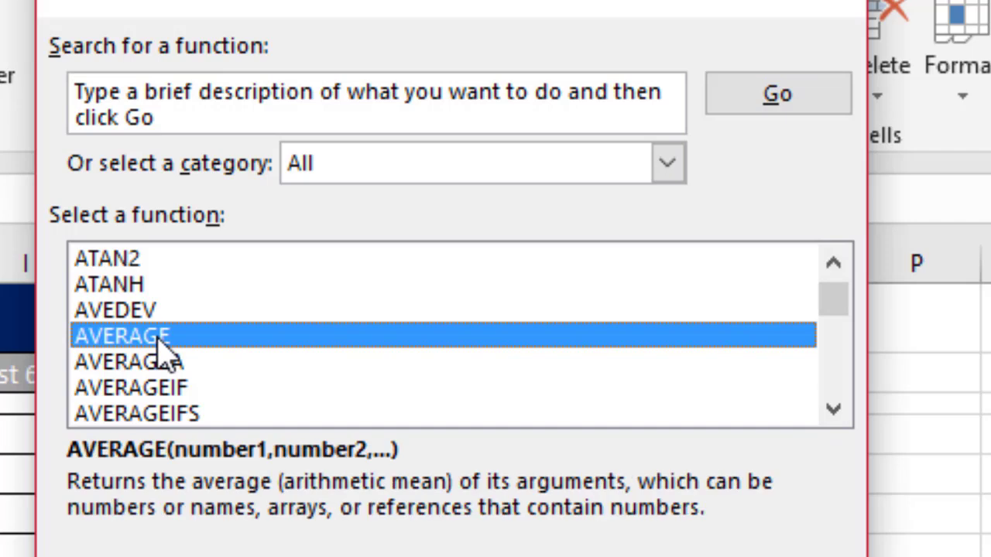
# - Search the functions for "average" and insert AVERAGE from the recommended results
pyautogui.click(178, 117)
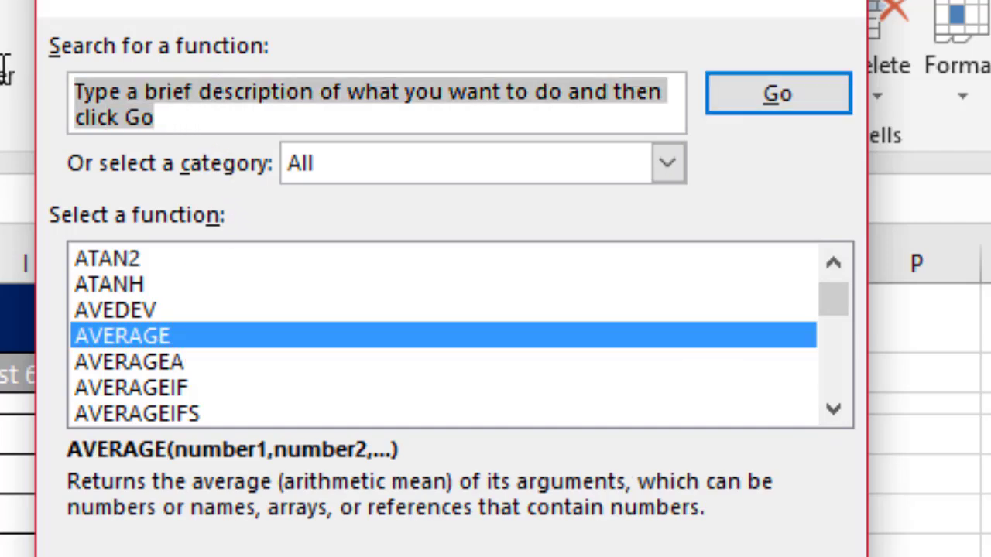
pyautogui.press('Delete')
pyautogui.write('av')
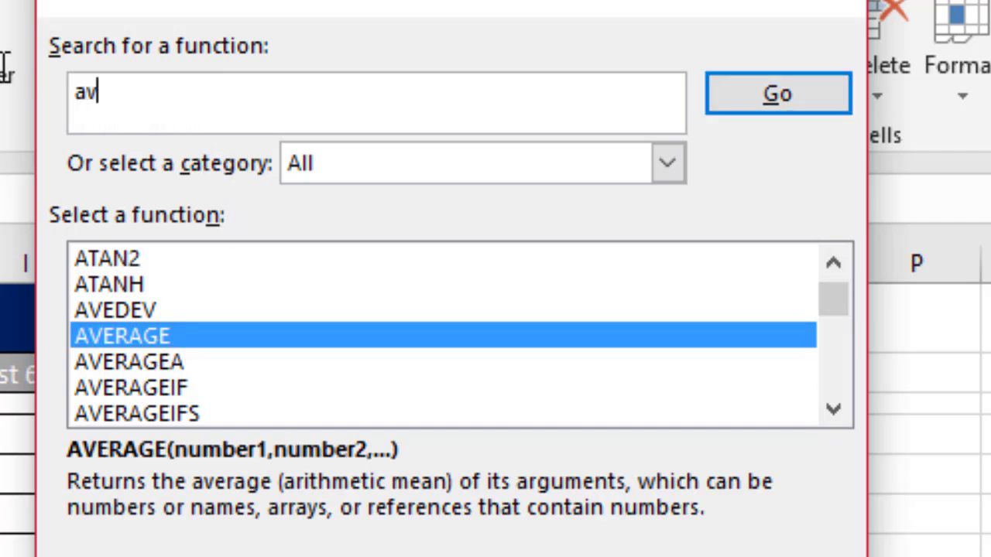
pyautogui.write('erage')
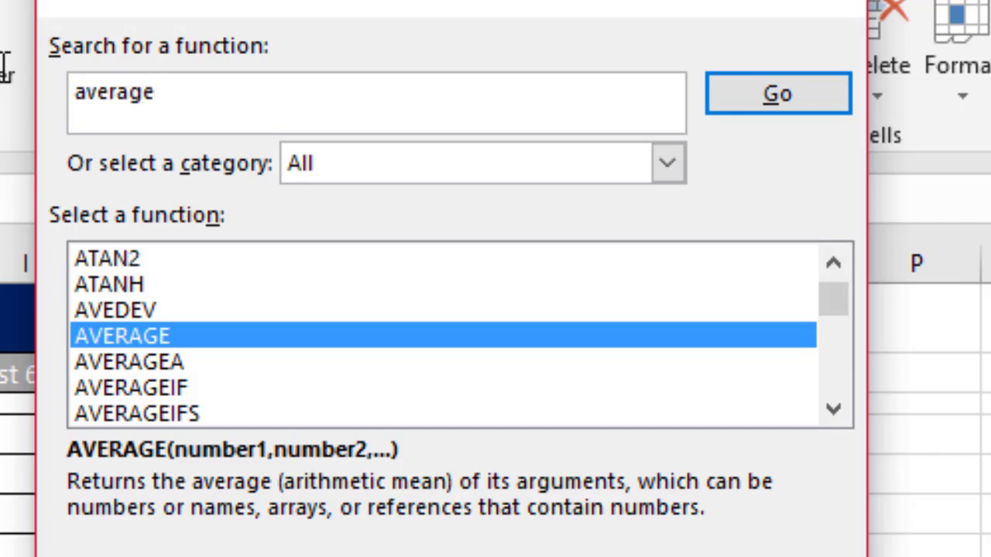
pyautogui.click(789, 99)
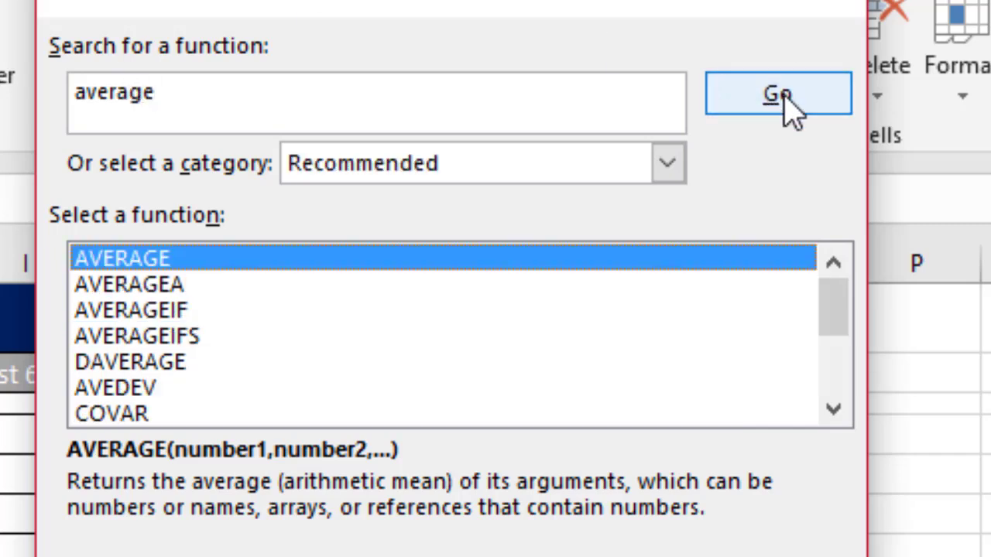
pyautogui.doubleClick(127, 263)
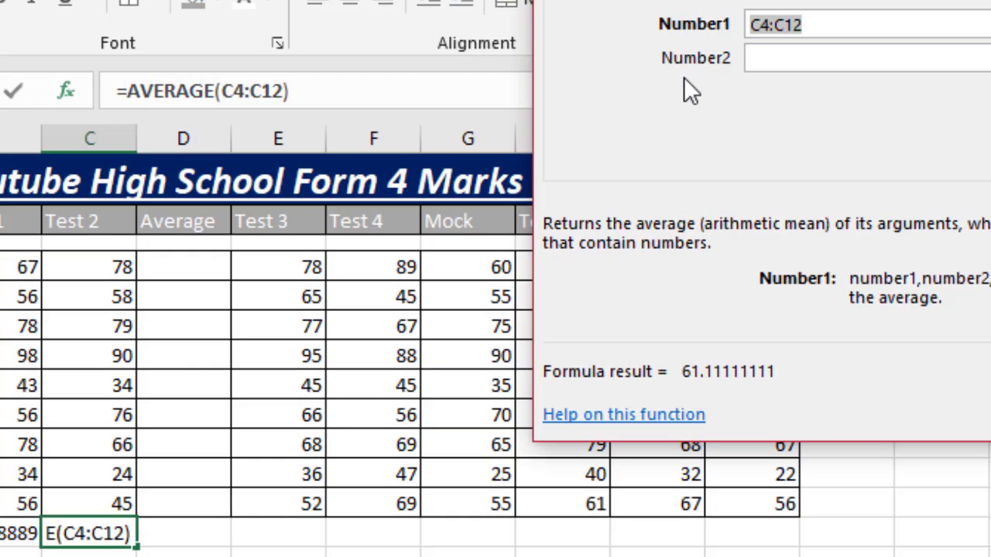
# - Reselect the Test 2 marks C4:C12 as the AVERAGE argument and confirm the formula in C13
pyautogui.press('BackSpace')
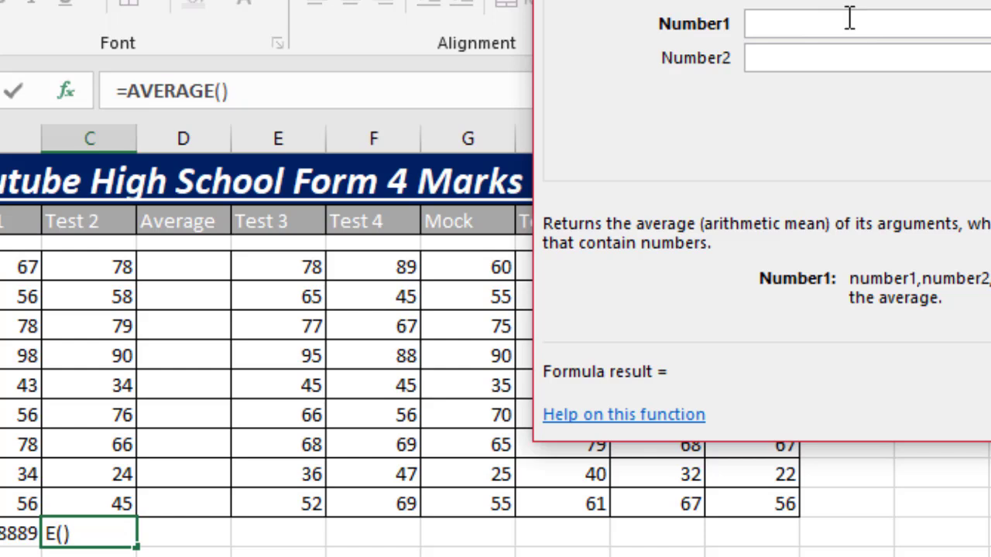
pyautogui.click(97, 263)
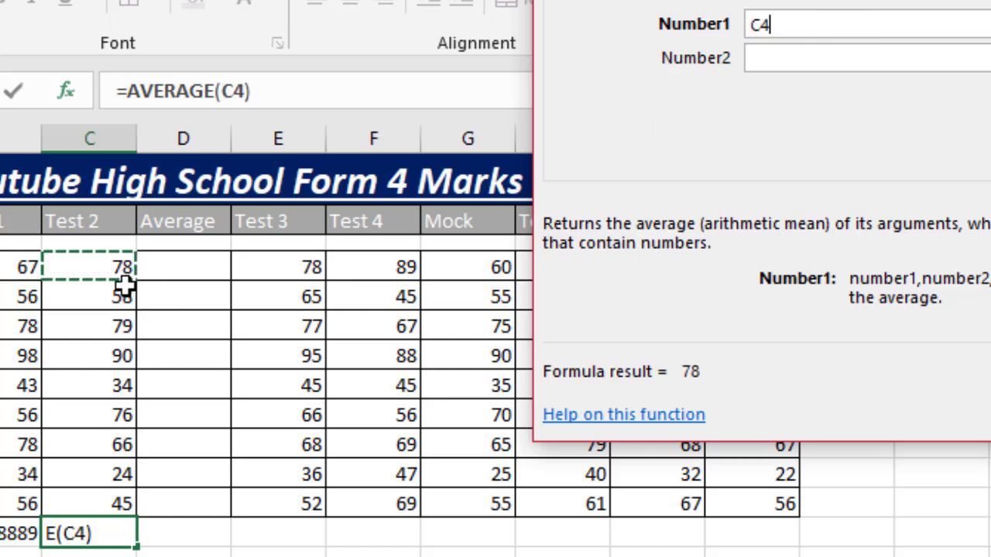
pyautogui.keyDown('shift'); pyautogui.click(123, 502); pyautogui.keyUp('shift')
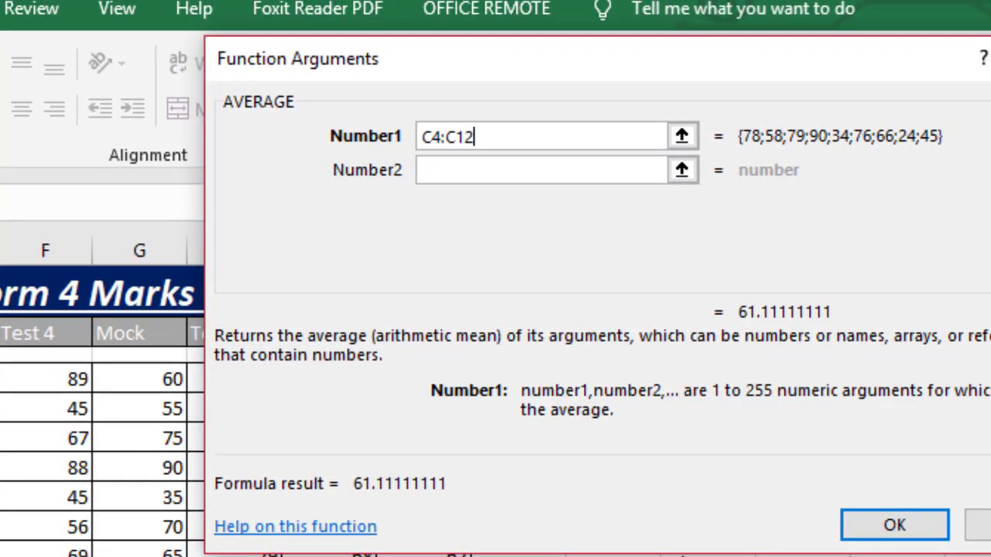
pyautogui.click(885, 531)
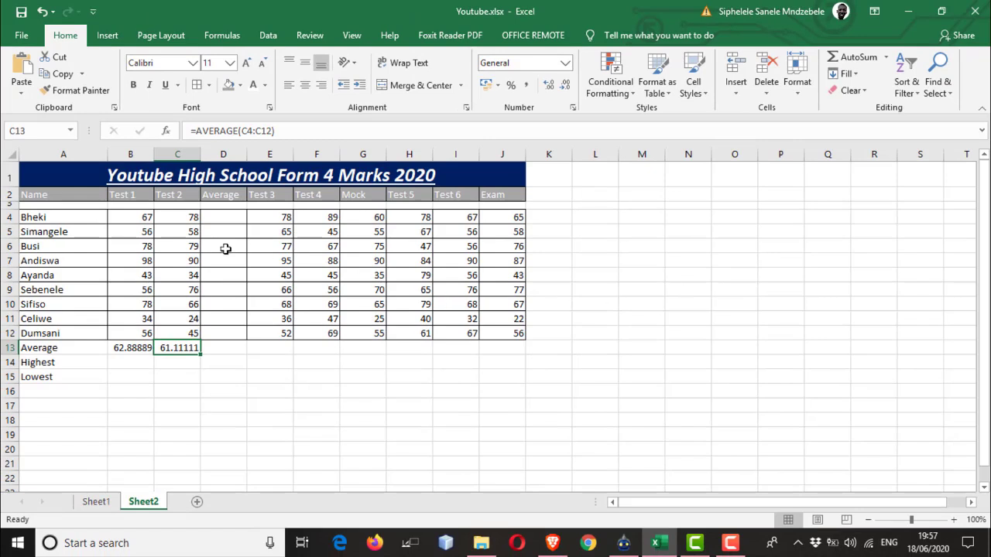
# - Enter =AVERAGE(B4:C4) in cell D4 to average the first student's Test 1 and Test 2 marks
pyautogui.click(211, 218)
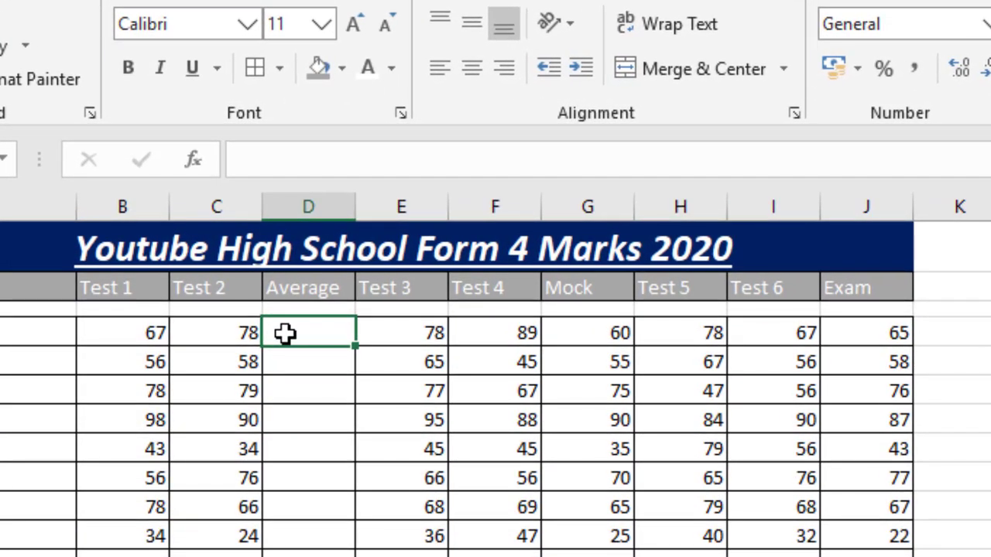
pyautogui.write('=')
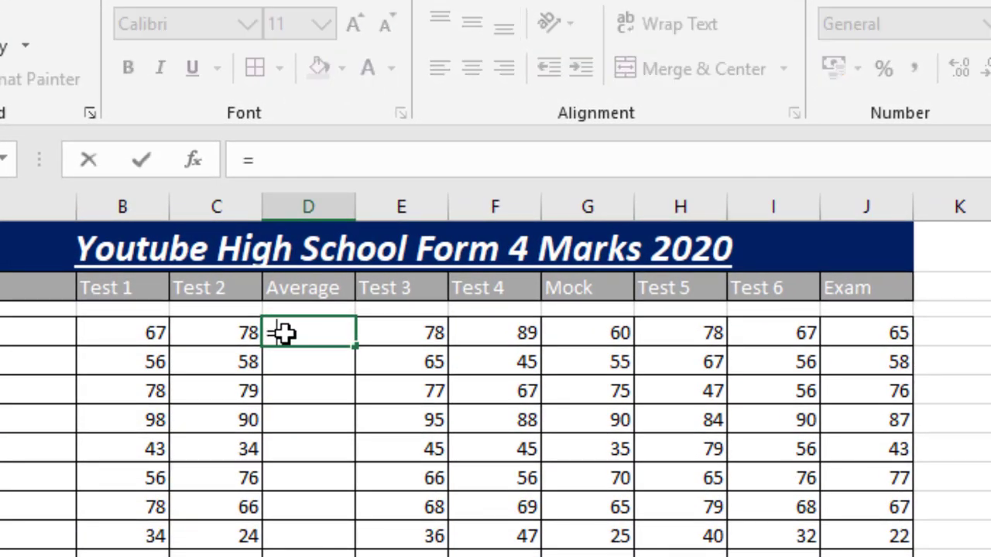
pyautogui.write('Av')
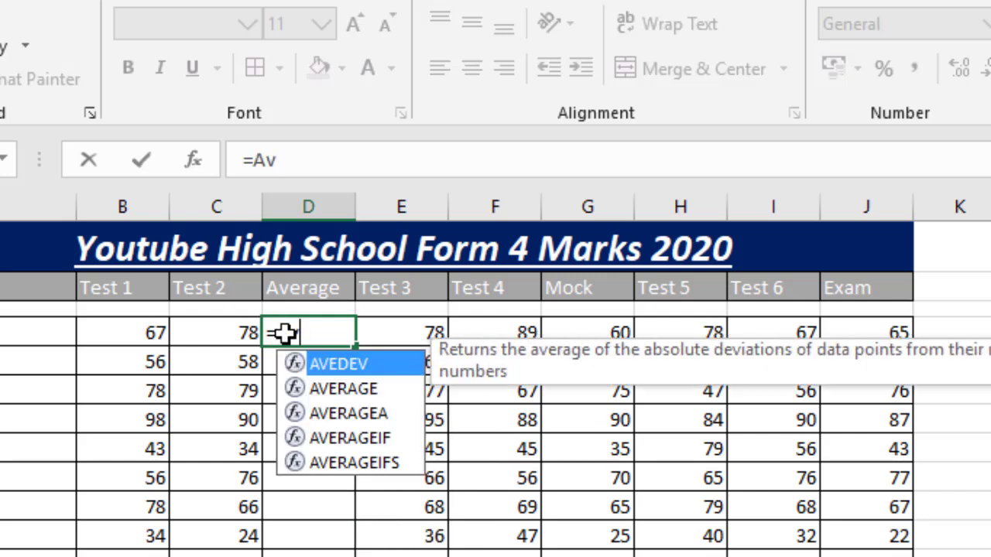
pyautogui.doubleClick(329, 389)
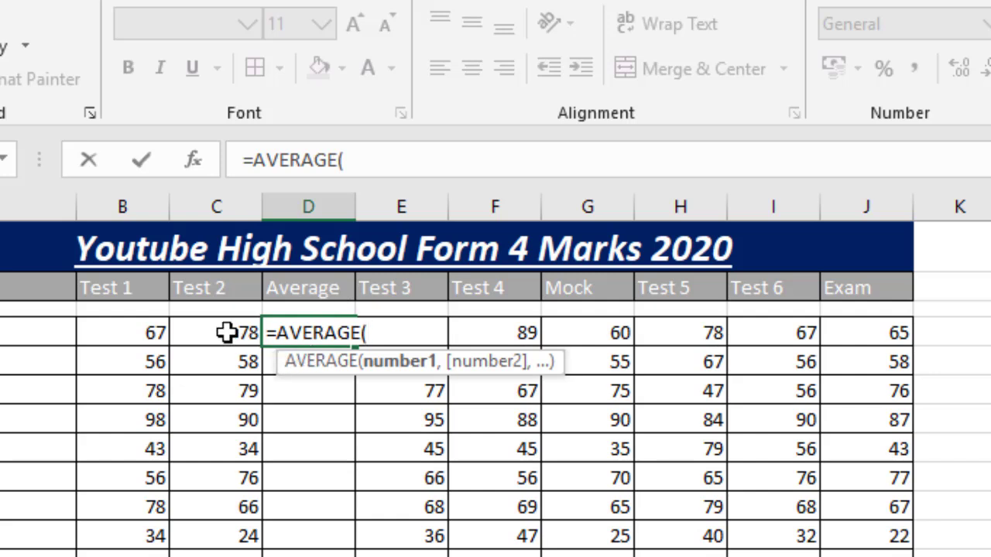
pyautogui.moveTo(136, 328); pyautogui.dragTo(171, 329)
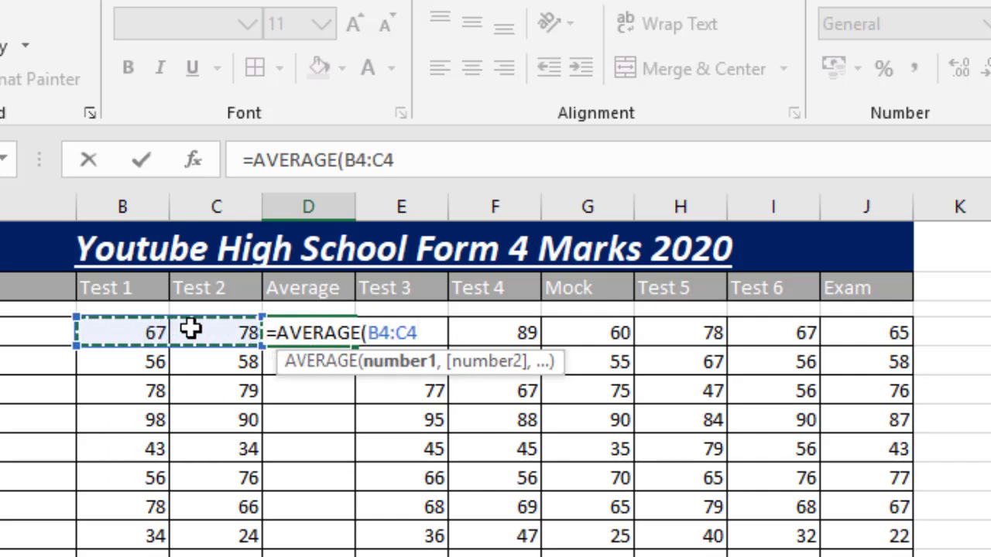
pyautogui.write(')')
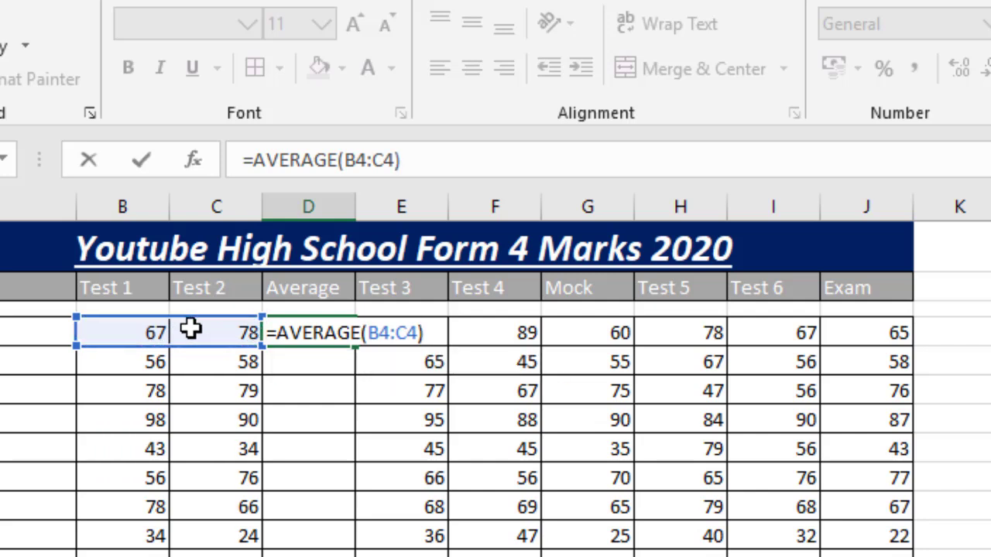
pyautogui.press('Return')
# - Fill the D4 average formula down to D12 and check the second student's marks and formula
pyautogui.click(323, 331)
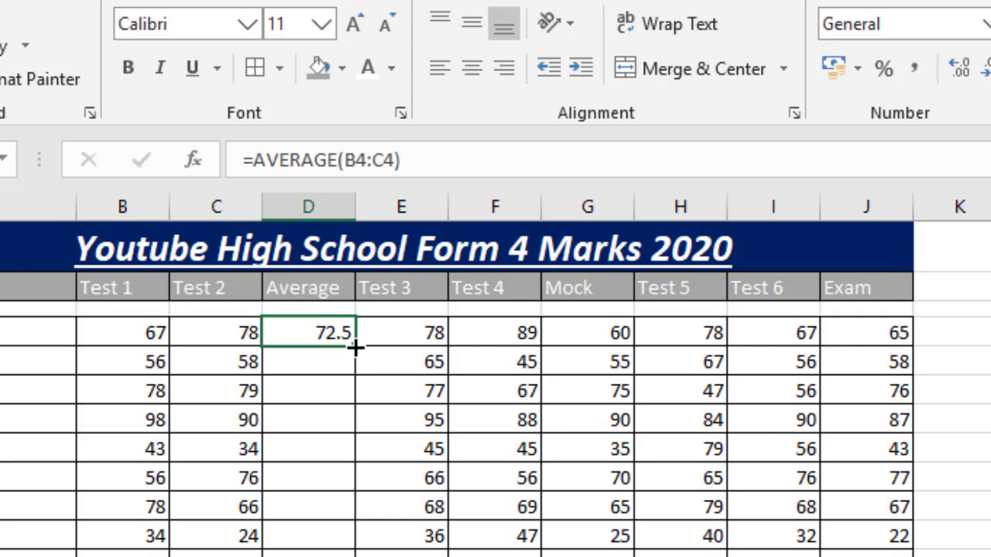
pyautogui.moveTo(354, 347); pyautogui.dragTo(354, 539)
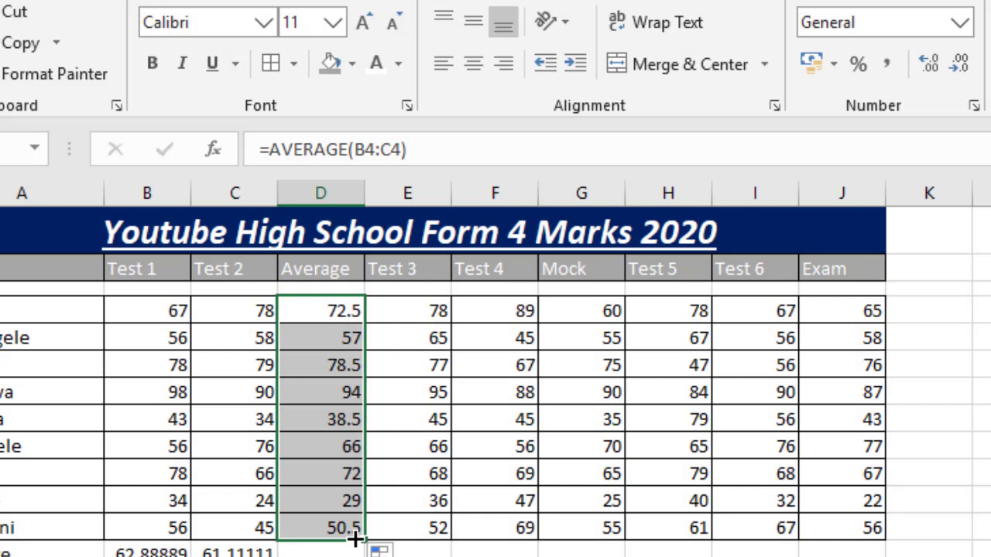
pyautogui.click(165, 338)
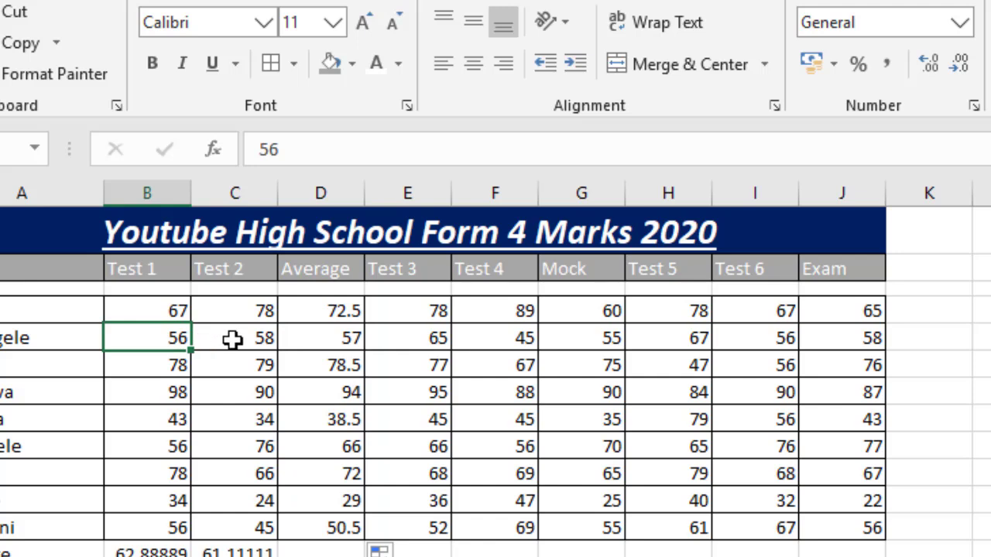
pyautogui.click(333, 339)
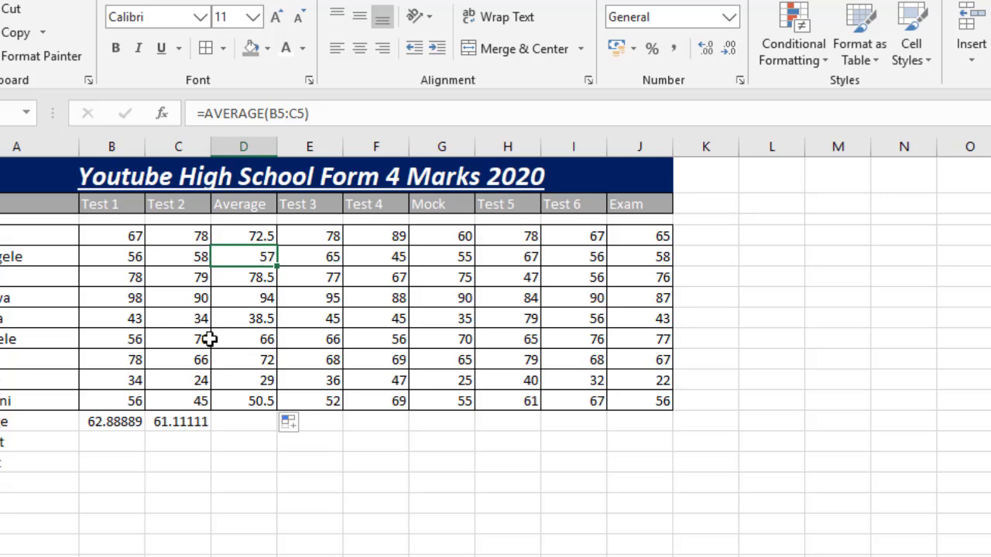
# - Insert the MAX function in cell B14, found by searching for "Max", with the Test 1 marks B4:B12 as its range
pyautogui.click(107, 435)
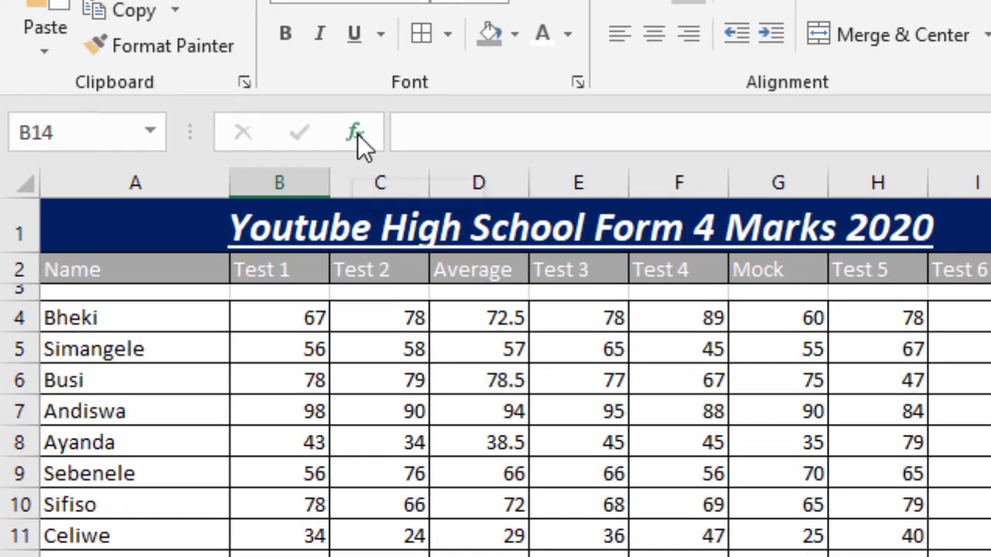
pyautogui.click(356, 133)
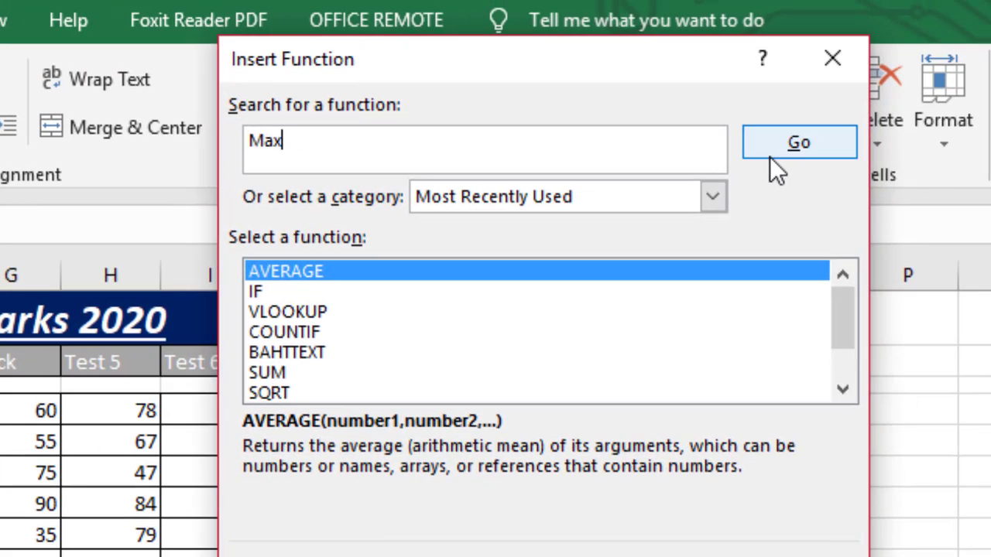
pyautogui.click(772, 158)
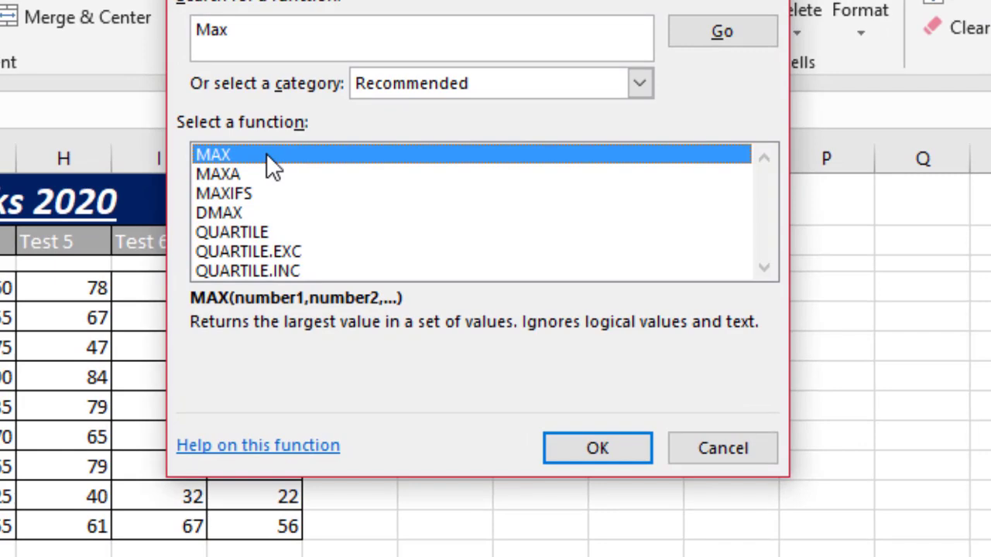
pyautogui.doubleClick(266, 153)
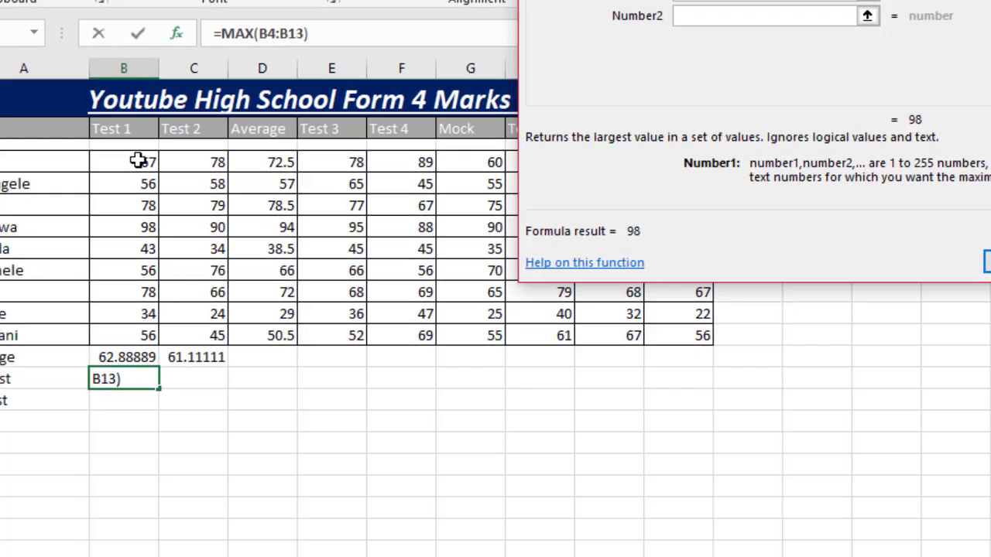
pyautogui.click(137, 161)
pyautogui.moveTo(138, 160); pyautogui.dragTo(137, 329)
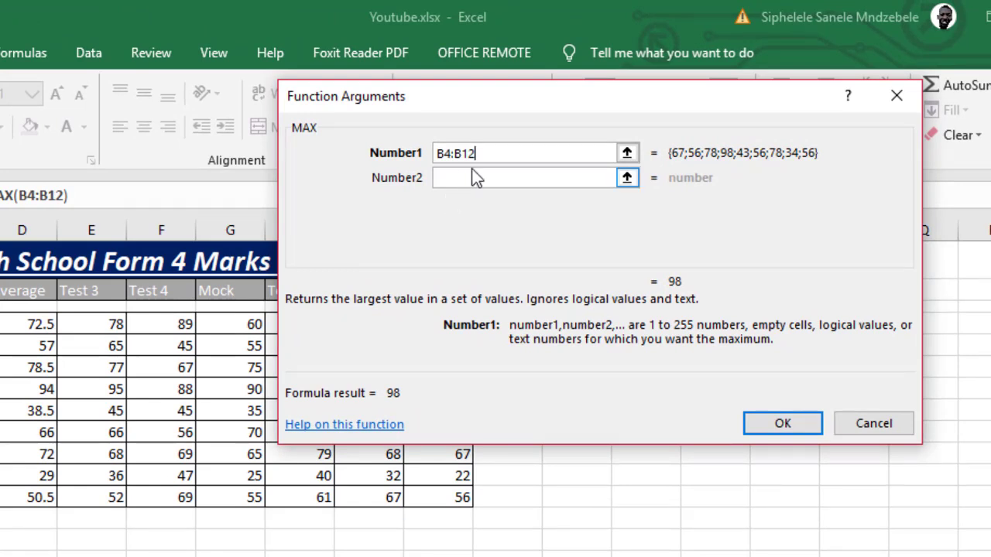
pyautogui.press('BackSpace')
pyautogui.write('3')
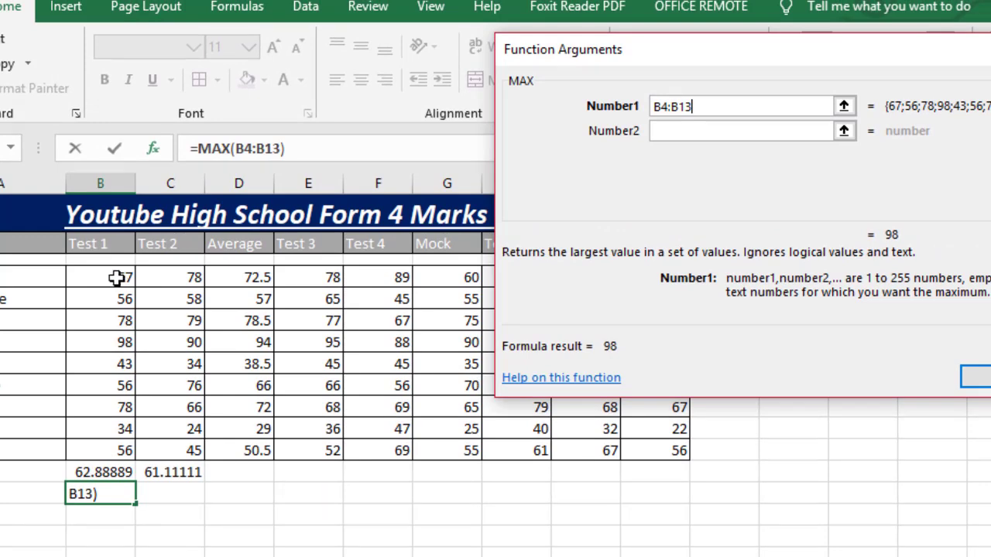
pyautogui.write('+')
pyautogui.moveTo(117, 279); pyautogui.dragTo(112, 433)
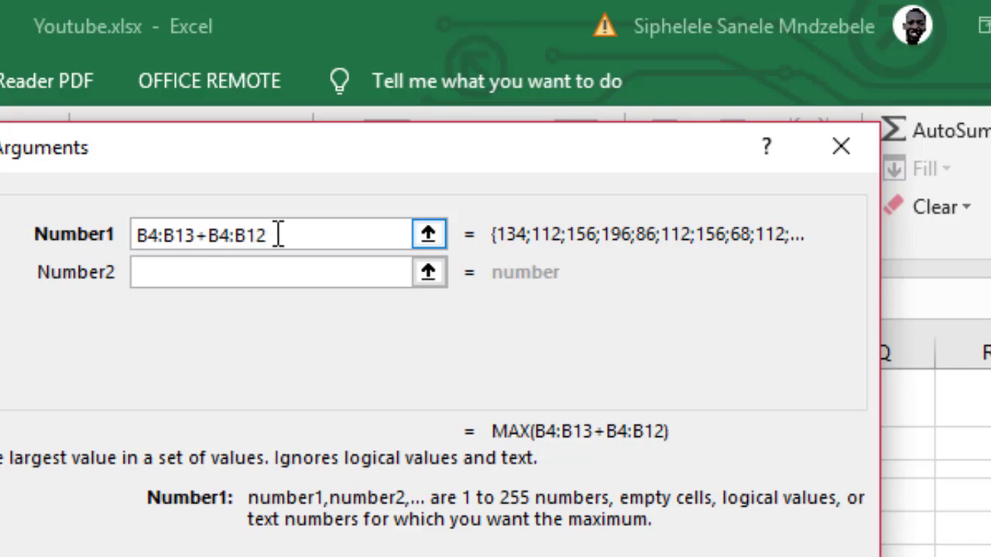
pyautogui.click(90, 236)
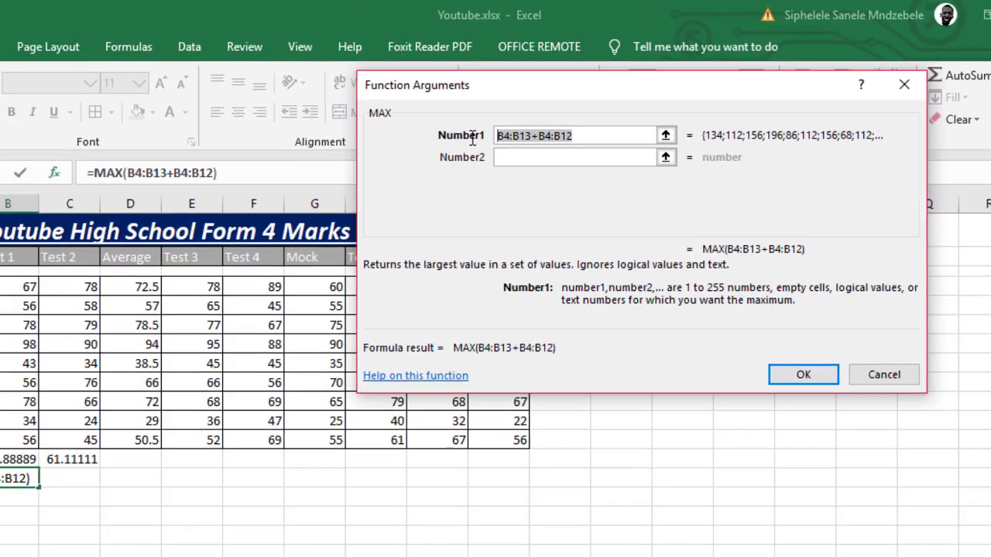
pyautogui.press('BackSpace')
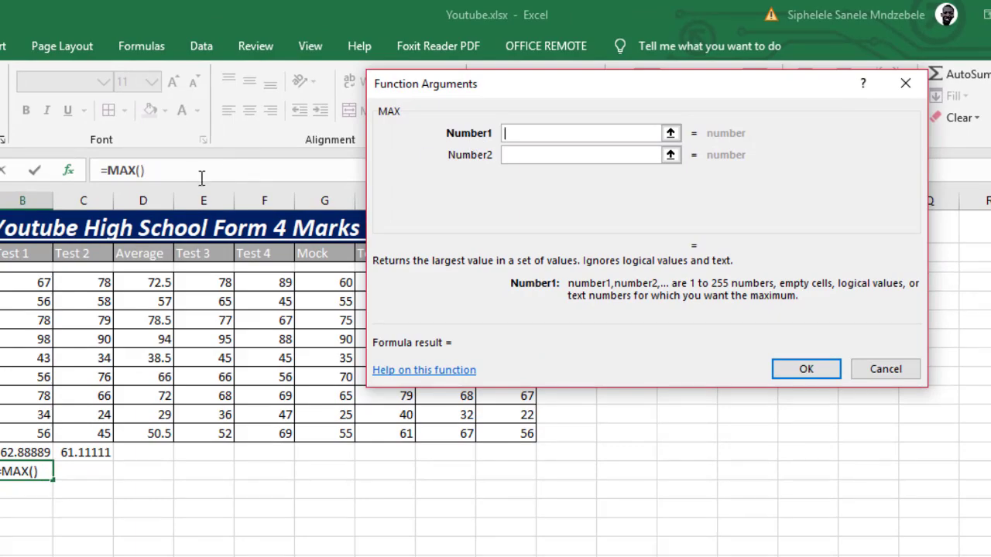
# - Set the Test 1 marks B4:B12 as the MAX argument and confirm the formula in B14
pyautogui.click(37, 284)
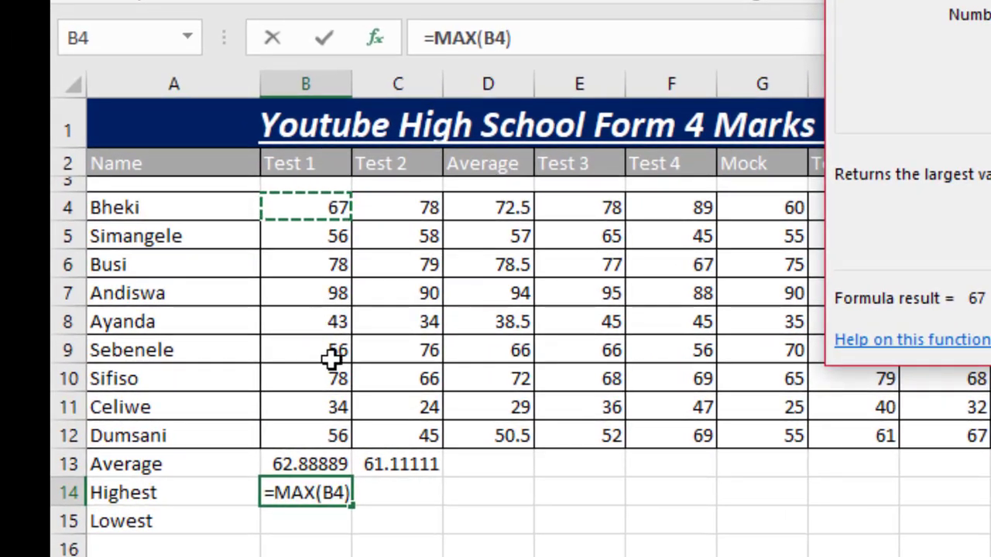
pyautogui.keyDown('shift'); pyautogui.click(329, 435); pyautogui.keyUp('shift')
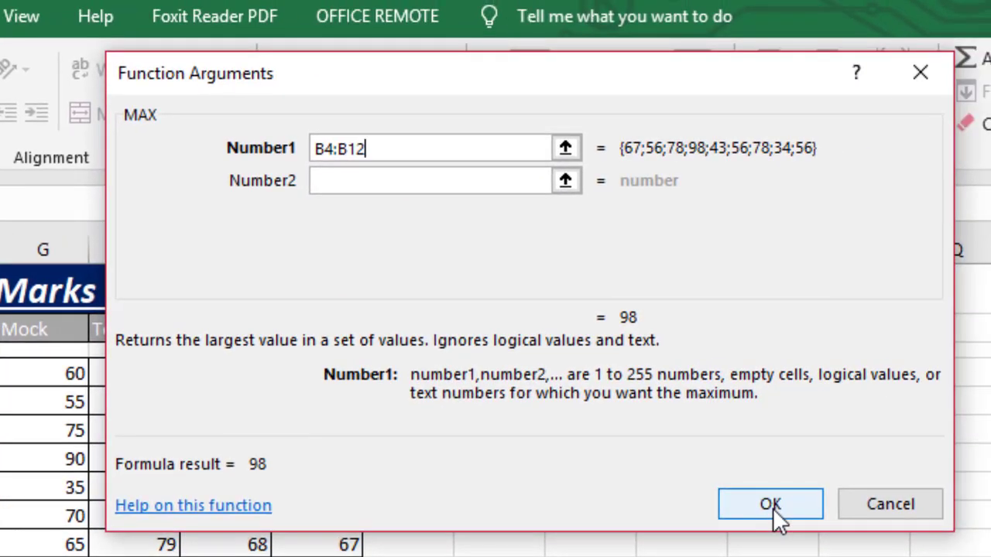
pyautogui.click(774, 513)
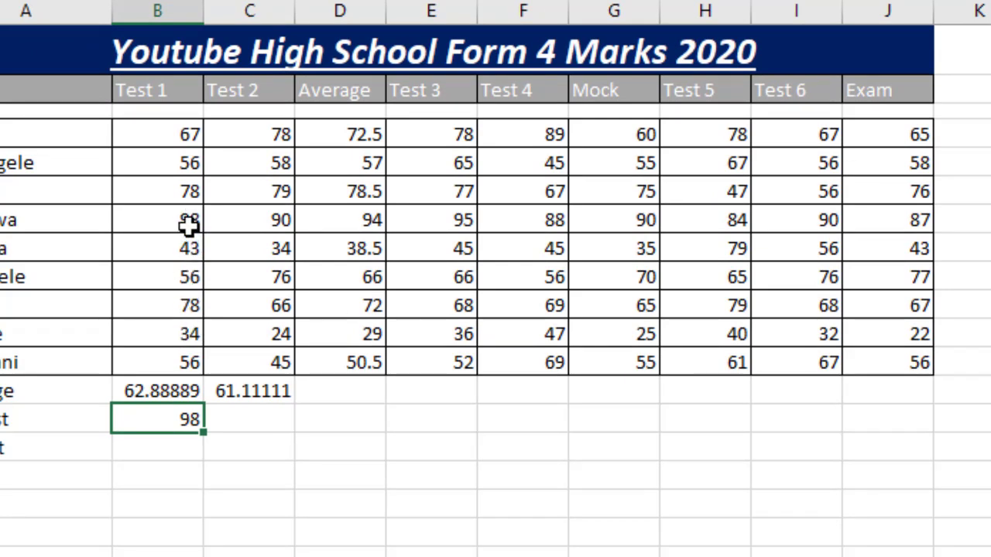
# - Insert the MIN function in cell B15, found by searching for "MIN", with the Test 1 marks B4:B12 as its range
pyautogui.click(172, 443)
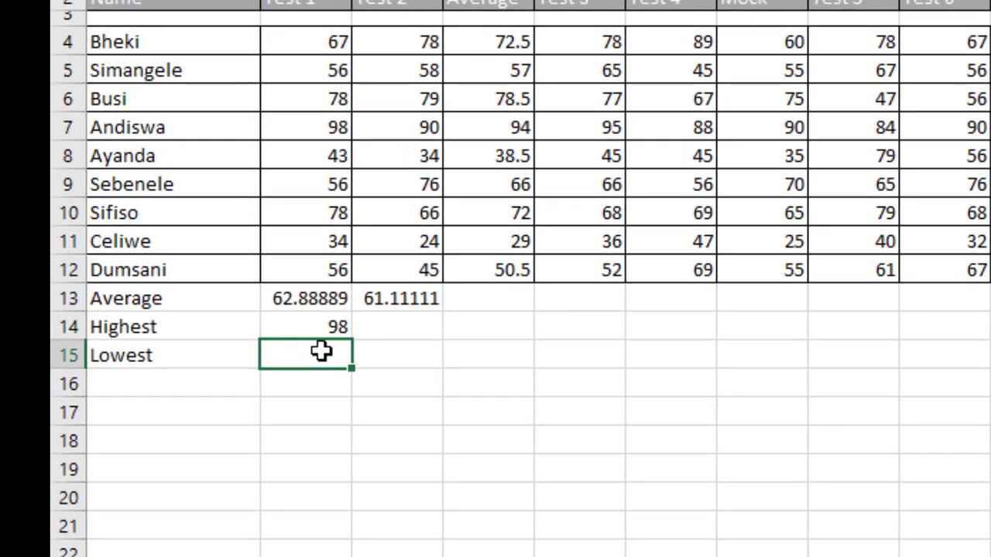
pyautogui.write('=')
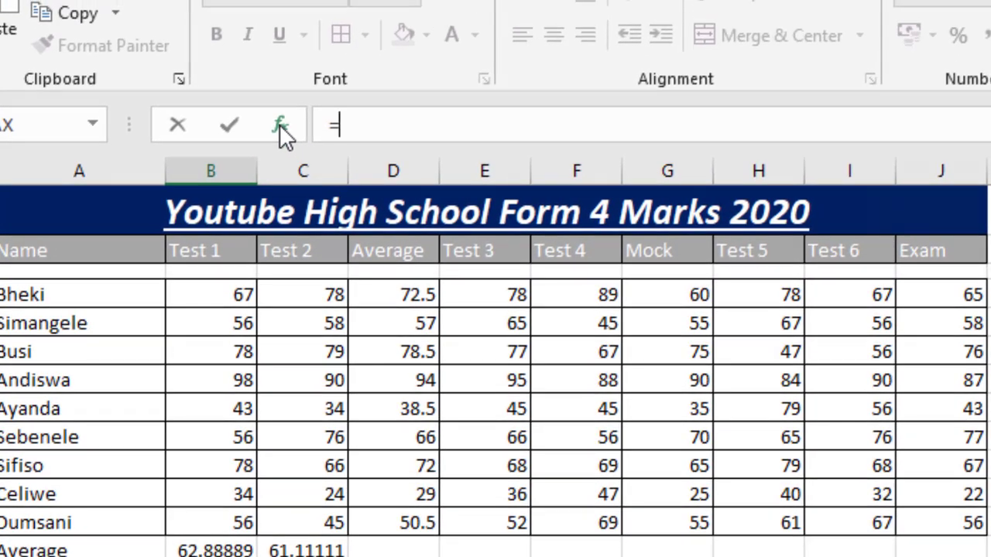
pyautogui.click(279, 124)
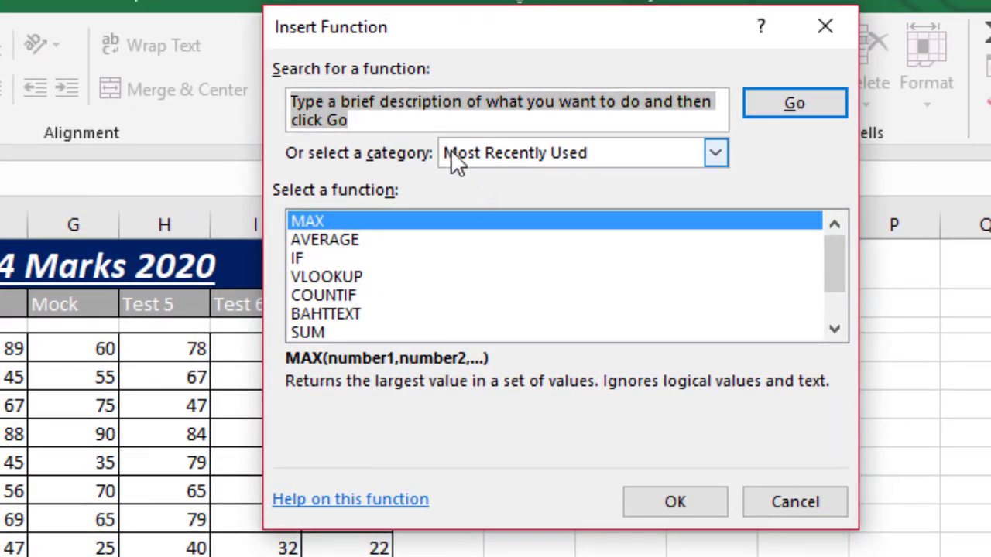
pyautogui.write('MI')
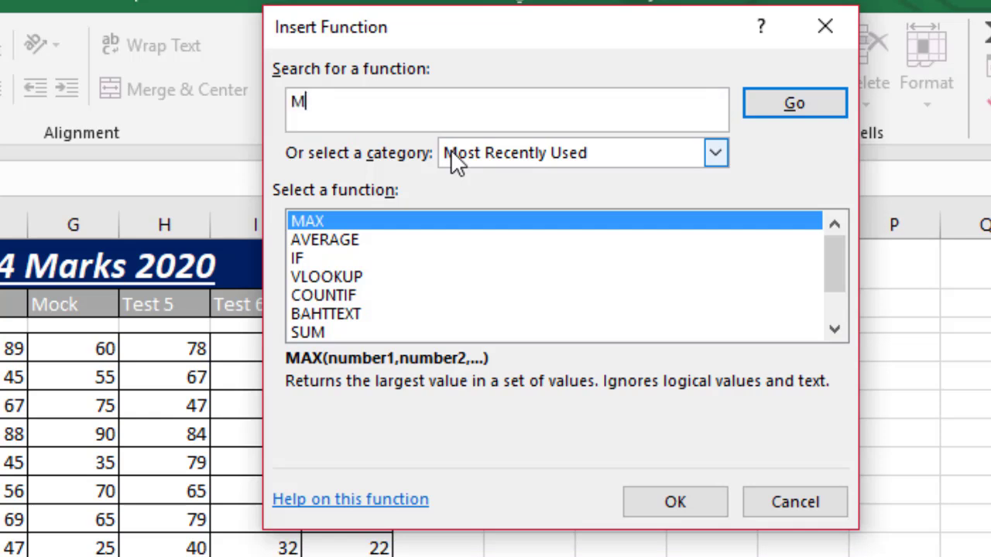
pyautogui.write('N')
pyautogui.click(771, 114)
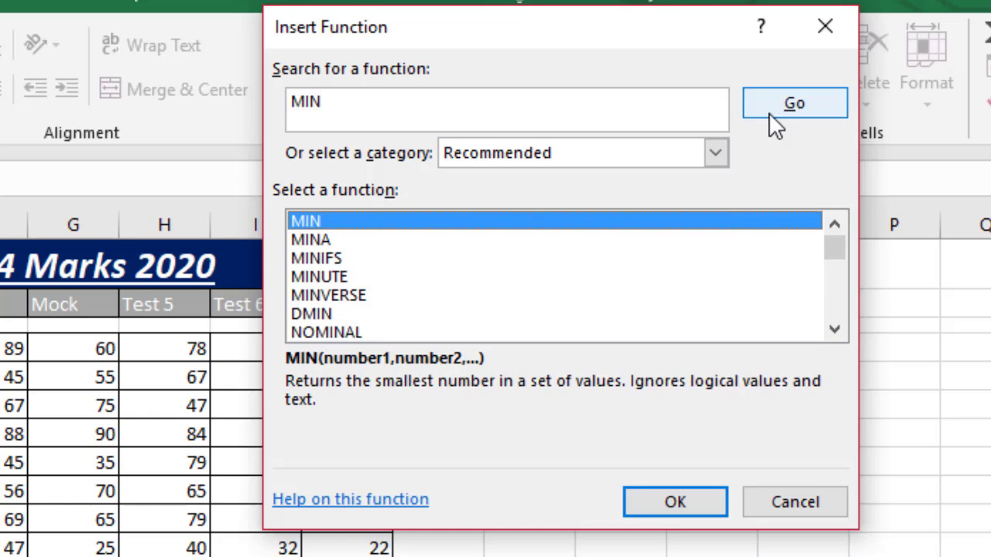
pyautogui.click(675, 502)
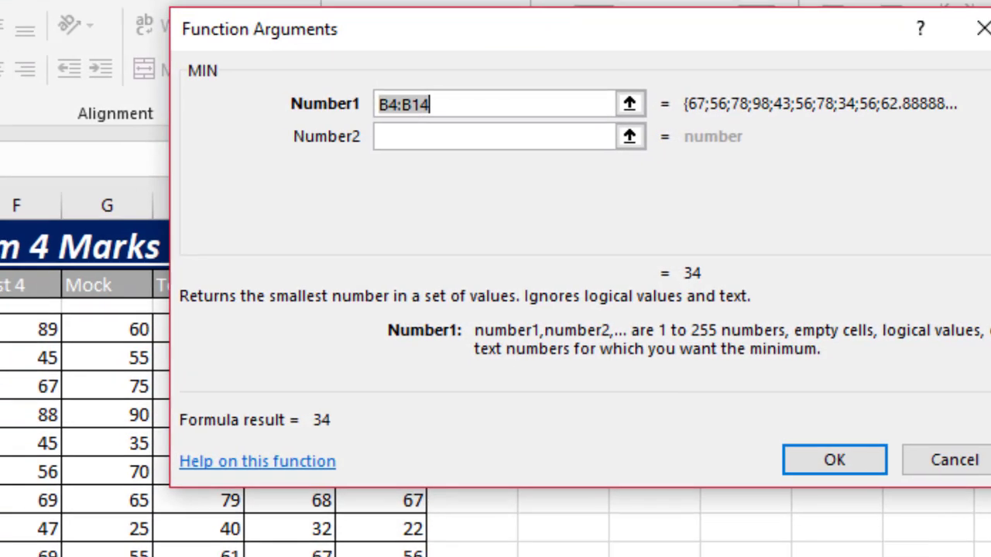
pyautogui.moveTo(115, 78); pyautogui.dragTo(239, 221)
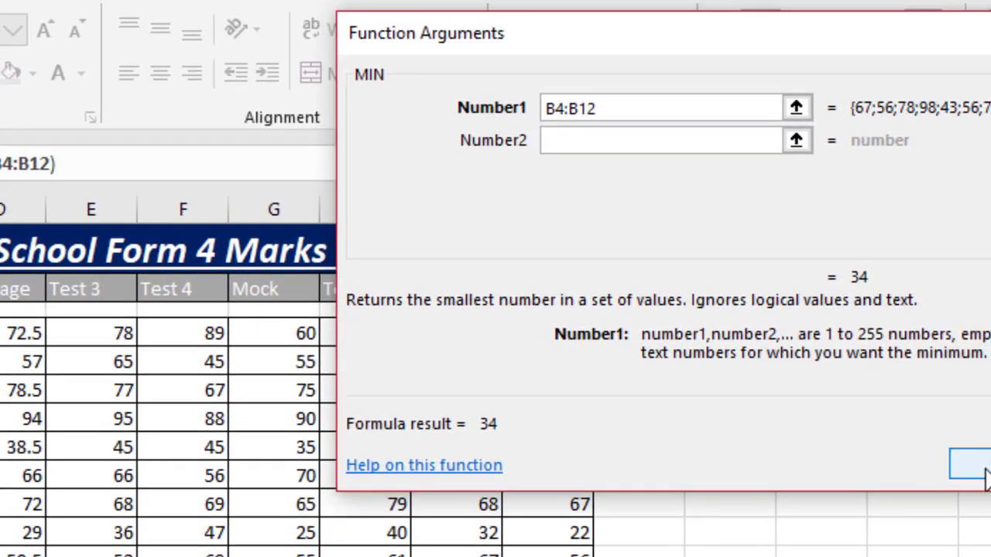
pyautogui.click(985, 474)
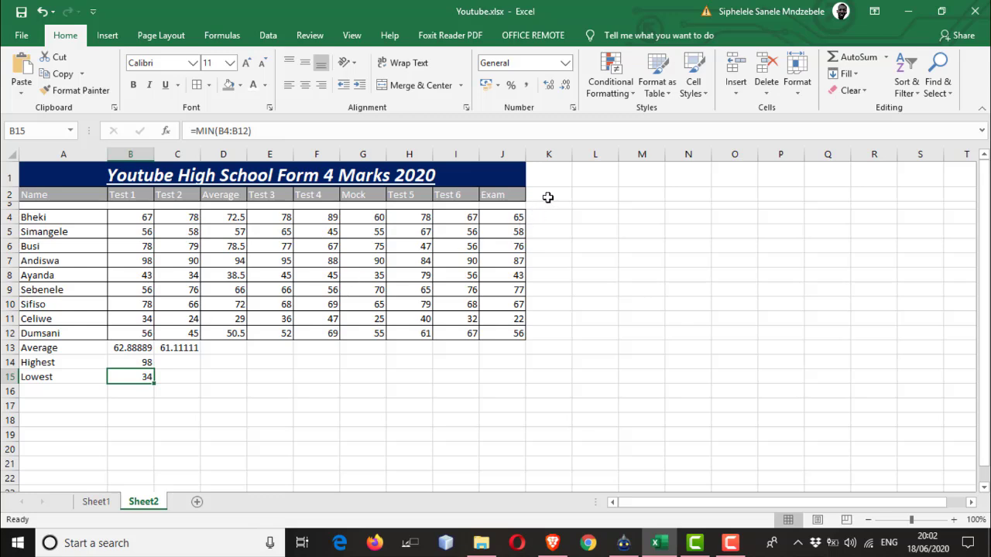
# - Enter the column header "Yearly Test Average" in cell K2
pyautogui.click(548, 197)
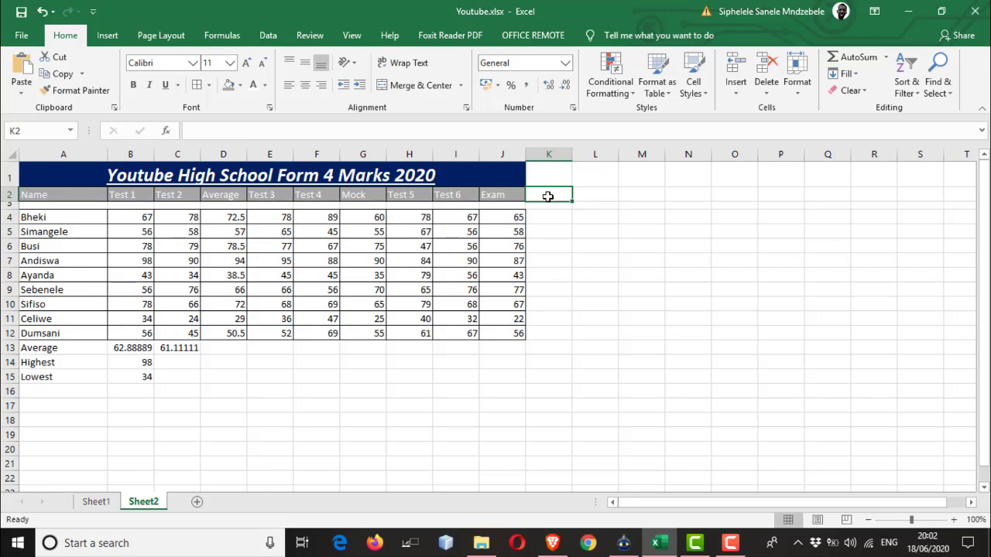
pyautogui.write('Yea')
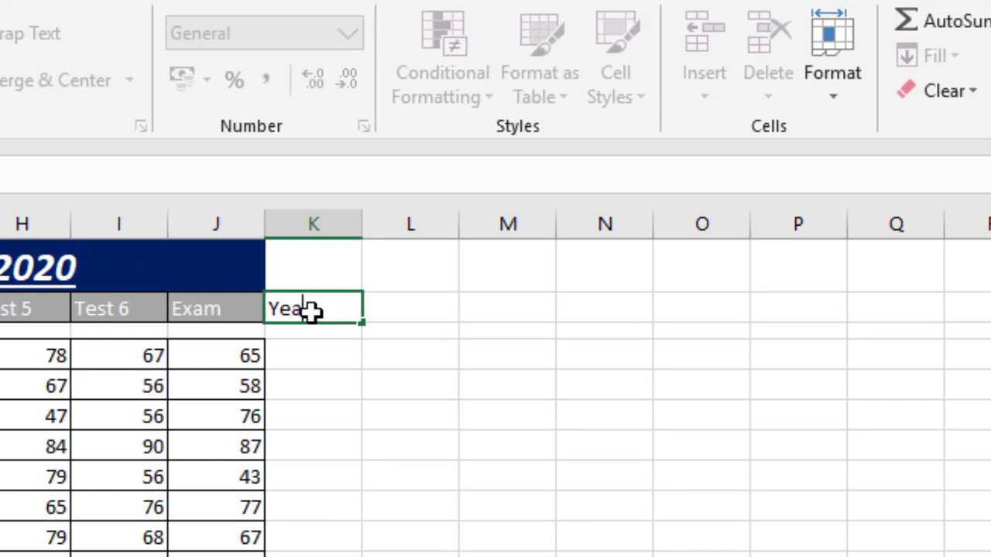
pyautogui.write('rly Test Ava')
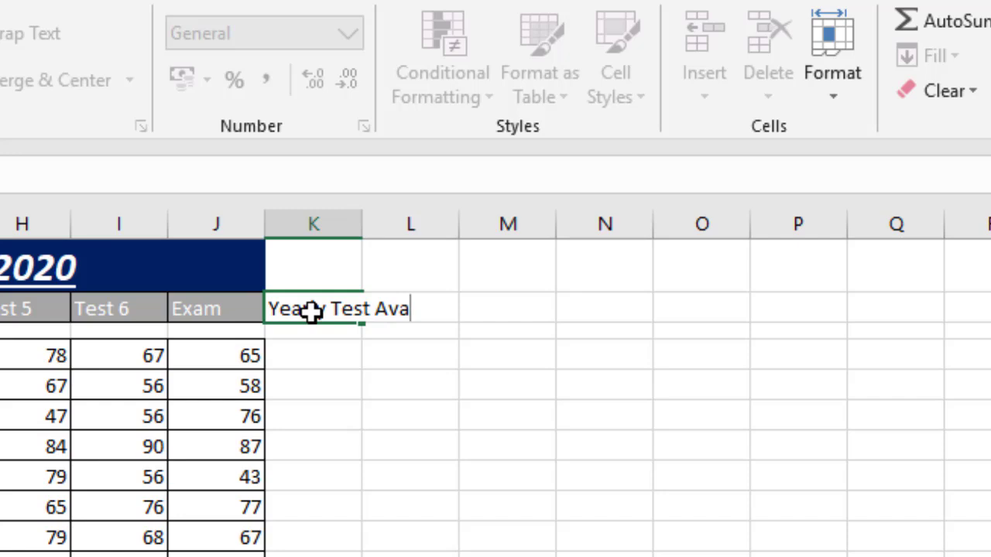
pyautogui.press('BackSpace')
pyautogui.write('erga')
pyautogui.press('BackSpace')
pyautogui.press('BackSpace')
pyautogui.write('ager')
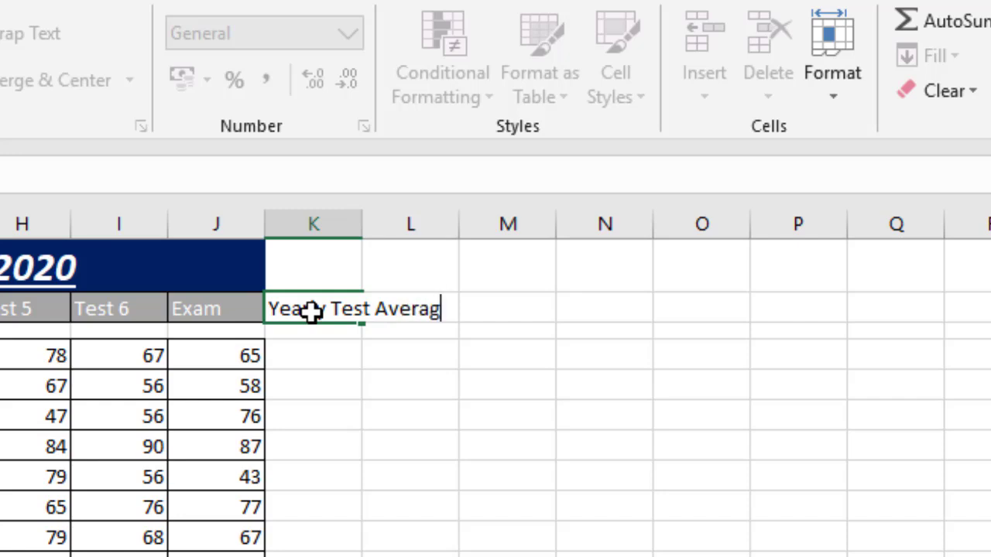
pyautogui.press('BackSpace')
# - Auto-fit the width of column K to its header text
pyautogui.click(364, 224)
pyautogui.doubleClick(360, 223)
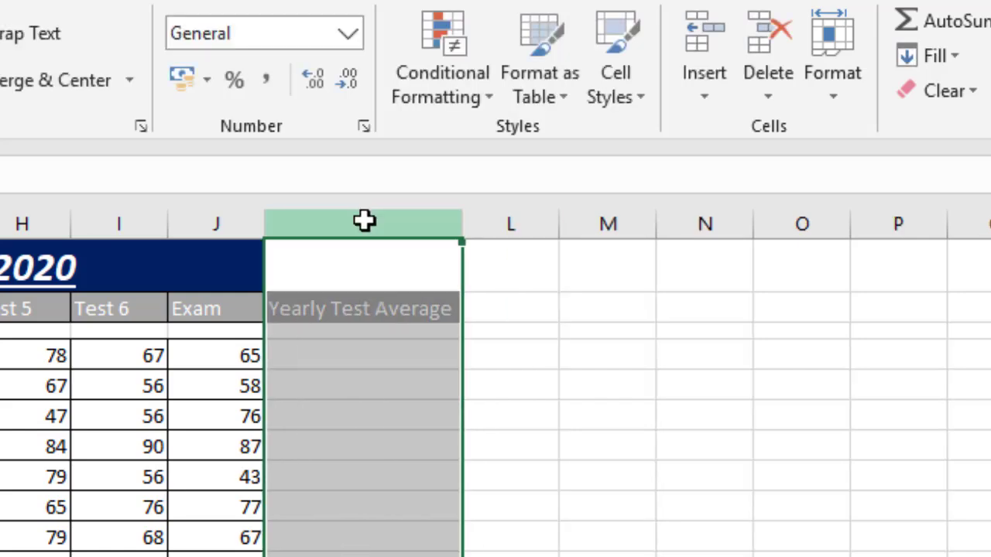
pyautogui.click(318, 375)
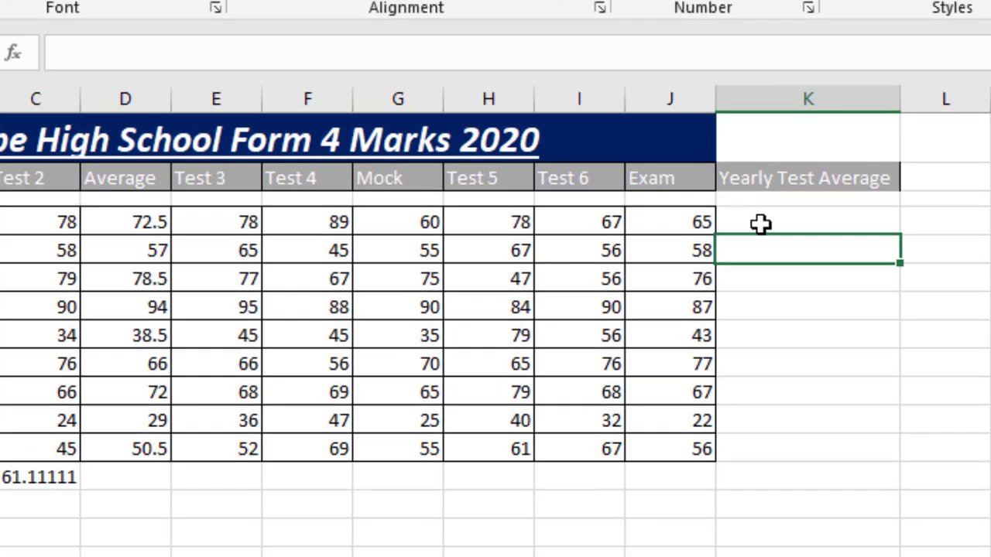
pyautogui.click(760, 223)
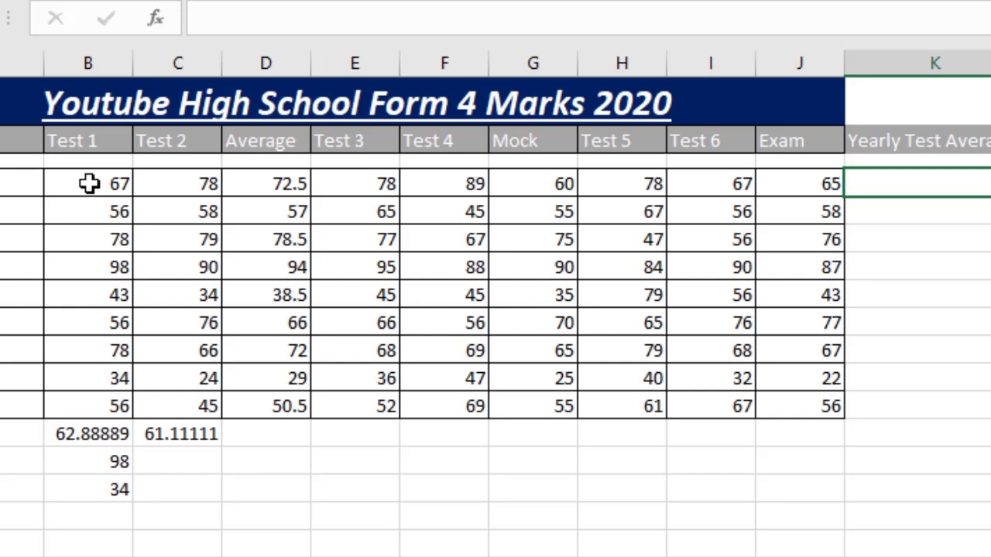
# - Go through the first student's row 4 entries from Test 1 to Test 6 to see which marks the yearly average involves
pyautogui.click(90, 183)
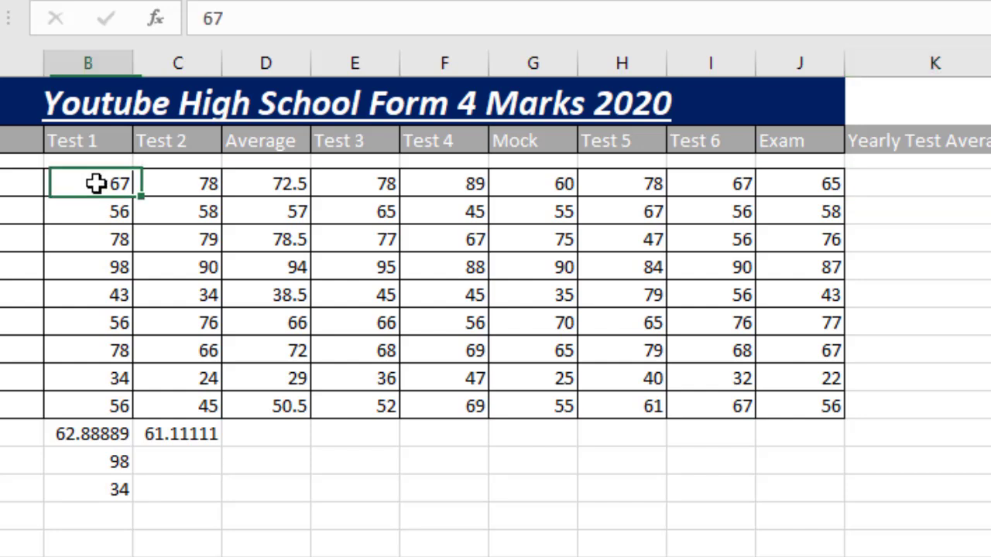
pyautogui.click(168, 191)
pyautogui.click(237, 193)
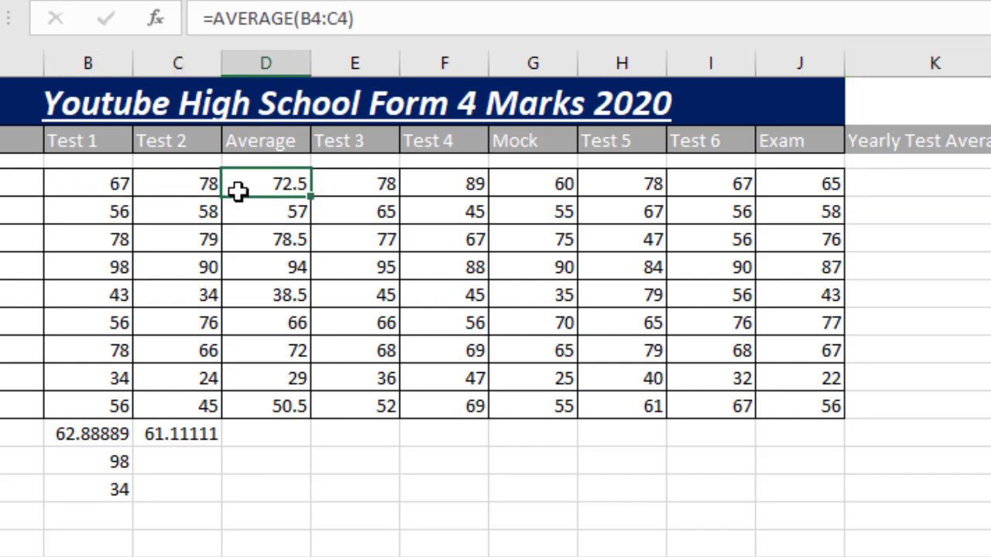
pyautogui.click(336, 186)
pyautogui.click(461, 185)
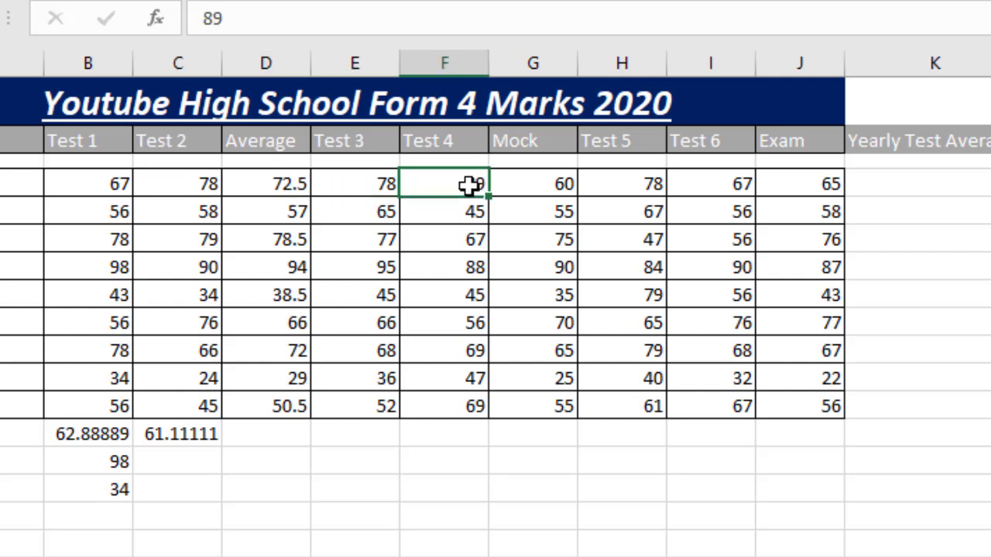
pyautogui.click(544, 186)
pyautogui.click(616, 190)
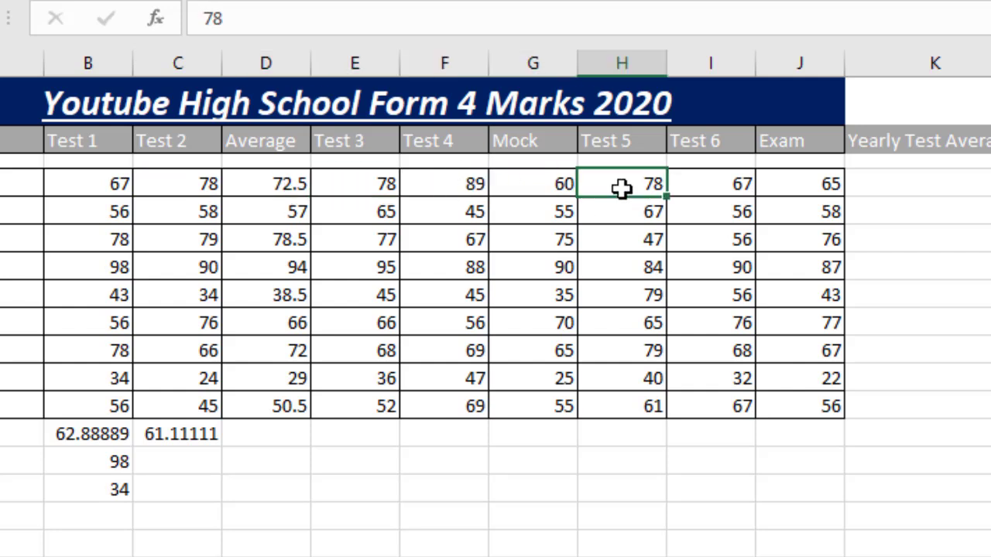
pyautogui.click(713, 188)
# - Insert the AVERAGE function in cell K4, found by searching for "Average", and move its arguments dialog off the marks table
pyautogui.click(892, 198)
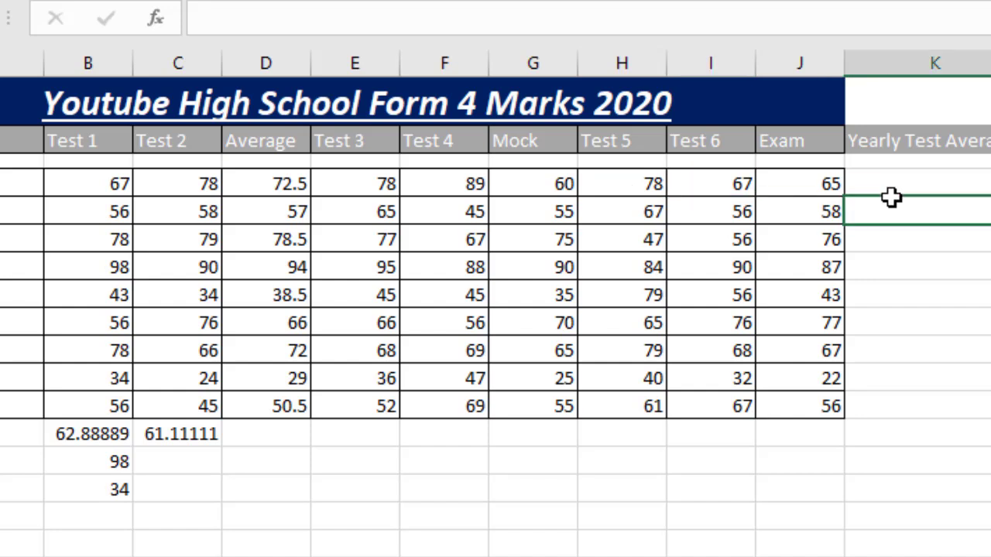
pyautogui.click(895, 185)
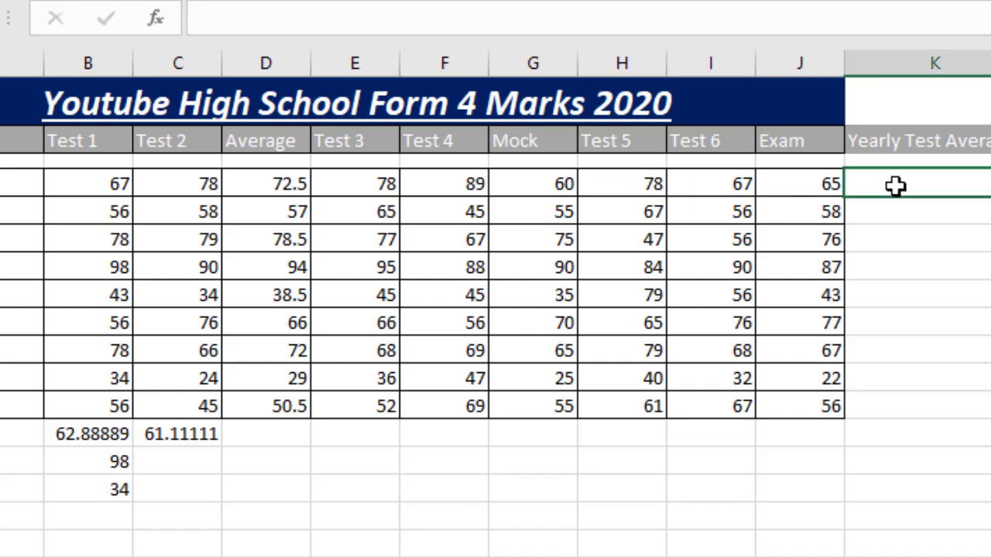
pyautogui.write('=')
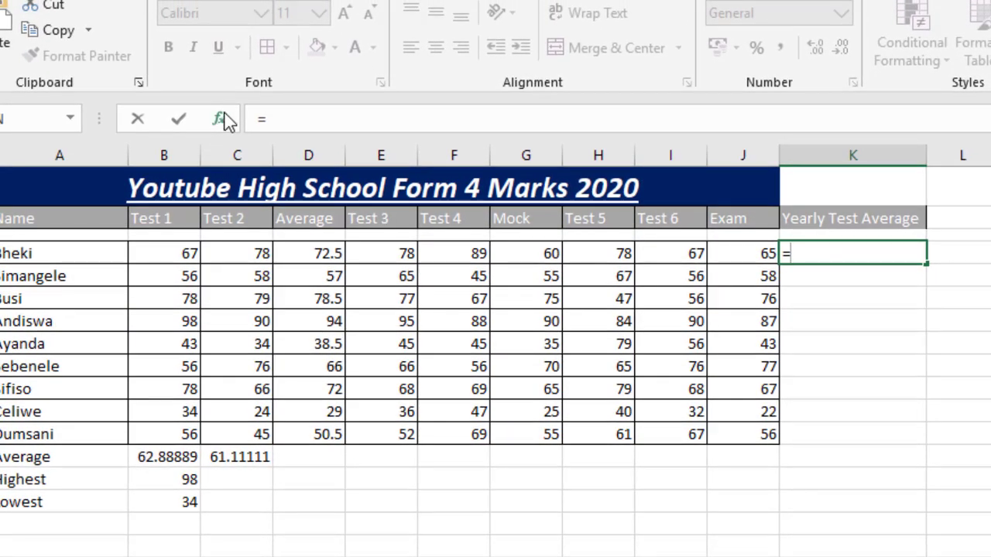
pyautogui.click(220, 119)
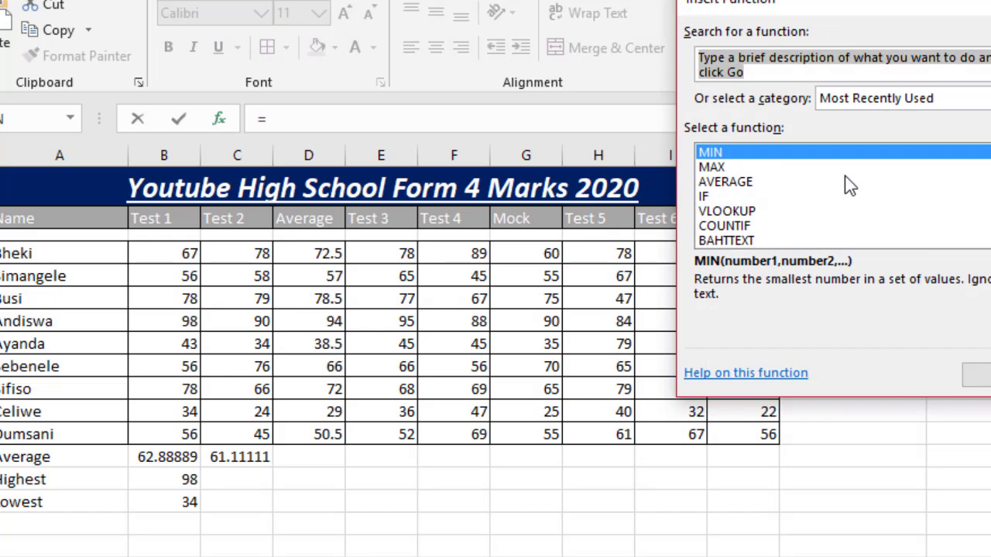
pyautogui.write('Average')
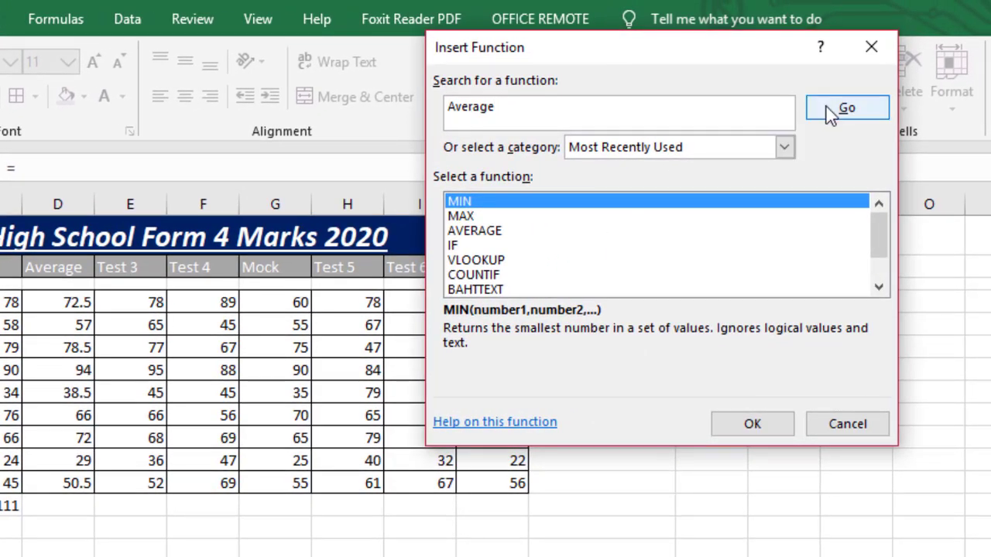
pyautogui.click(865, 107)
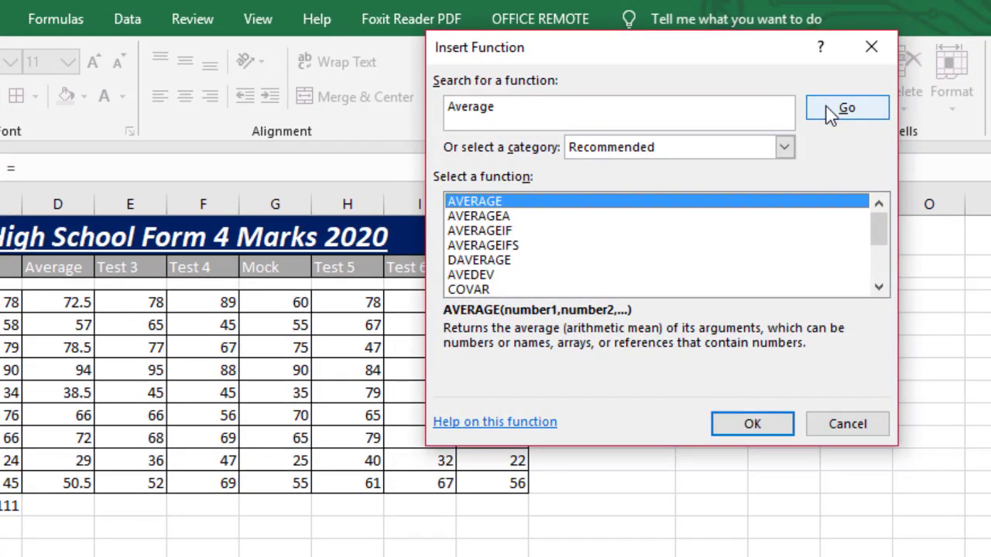
pyautogui.click(751, 424)
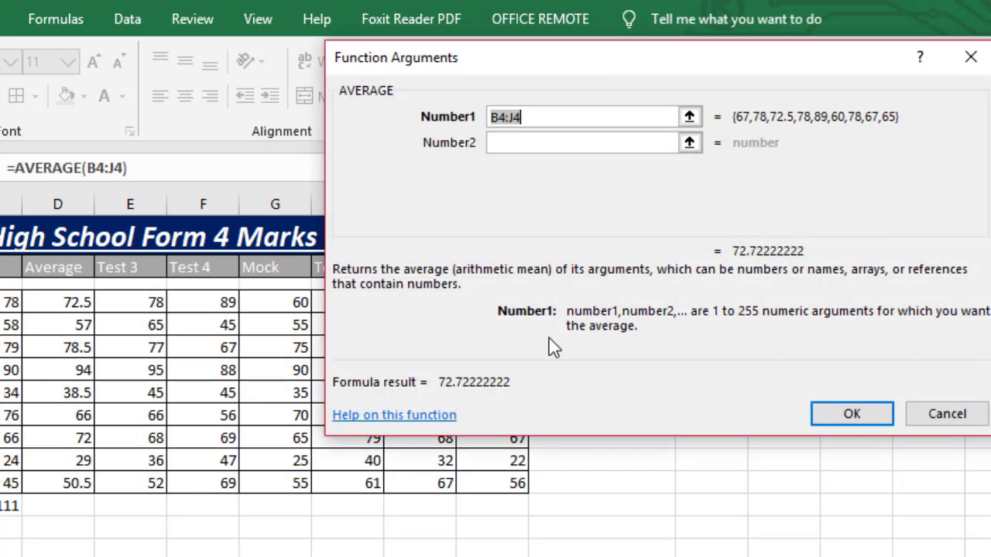
pyautogui.moveTo(635, 61); pyautogui.dragTo(772, 278)
pyautogui.moveTo(593, 269); pyautogui.dragTo(721, 211)
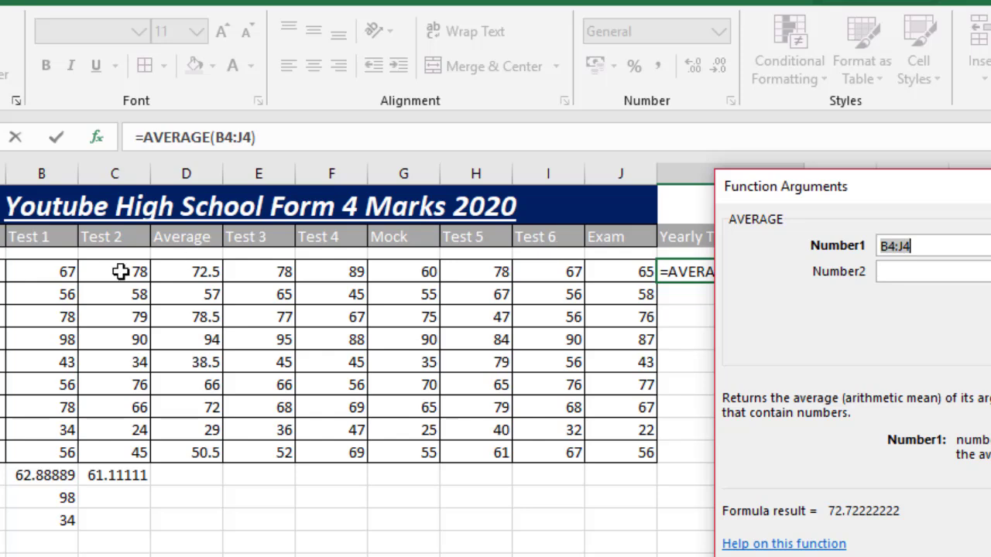
# - Clear the range B4:J4 from the first argument of the AVERAGE function for cell K4
pyautogui.moveTo(50, 272); pyautogui.dragTo(627, 271)
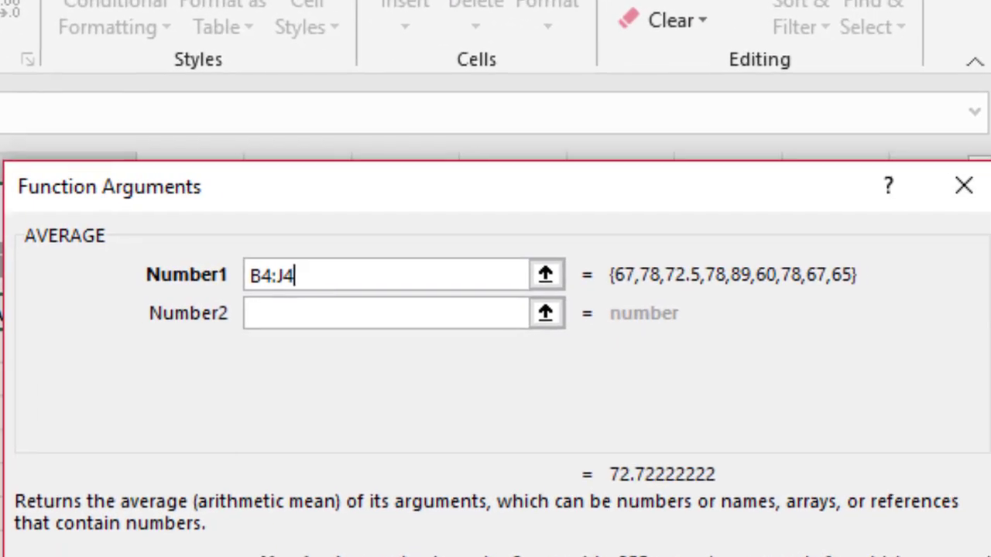
pyautogui.press('BackSpace')
pyautogui.press('BackSpace')
pyautogui.press('BackSpace')
pyautogui.press('BackSpace')
pyautogui.press('BackSpace')
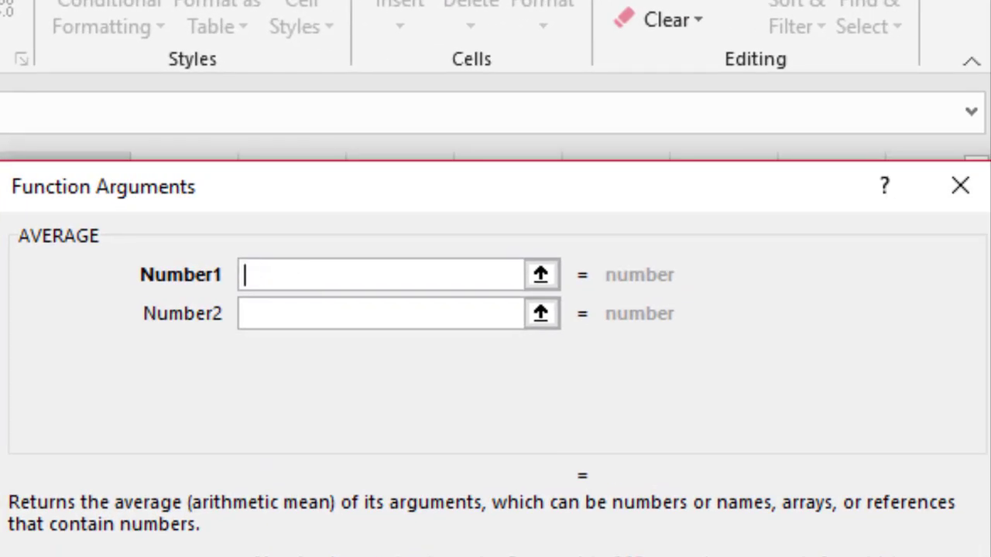
pyautogui.moveTo(1, 434); pyautogui.dragTo(1, 366)
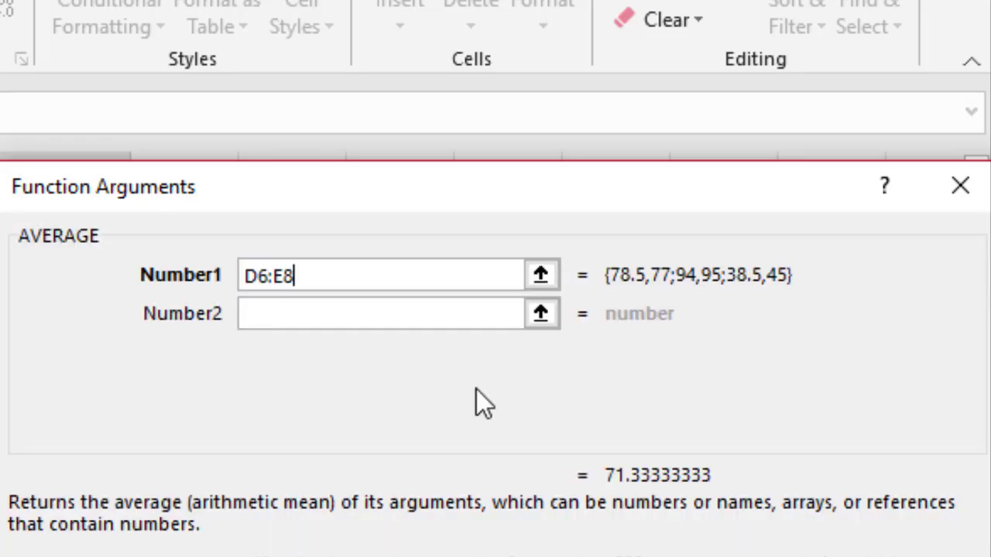
pyautogui.press('BackSpace')
pyautogui.press('BackSpace')
pyautogui.press('BackSpace')
pyautogui.press('BackSpace')
pyautogui.press('BackSpace')
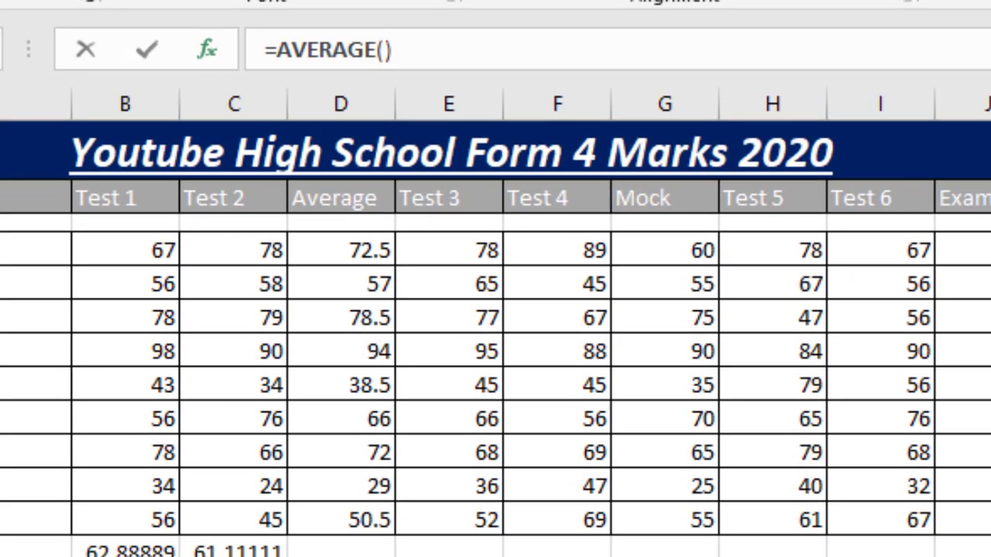
# - Make the first AVERAGE argument a comma-separated list of the Test 1 to Test 4 cells B4, C4, E4 and F4, skipping the Average column
pyautogui.click(133, 248)
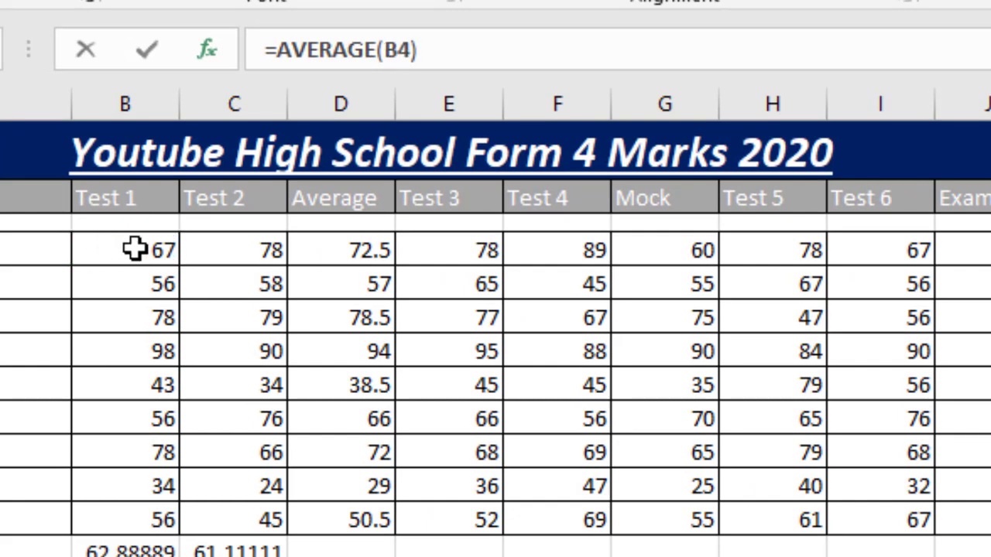
pyautogui.write(',')
pyautogui.click(223, 250)
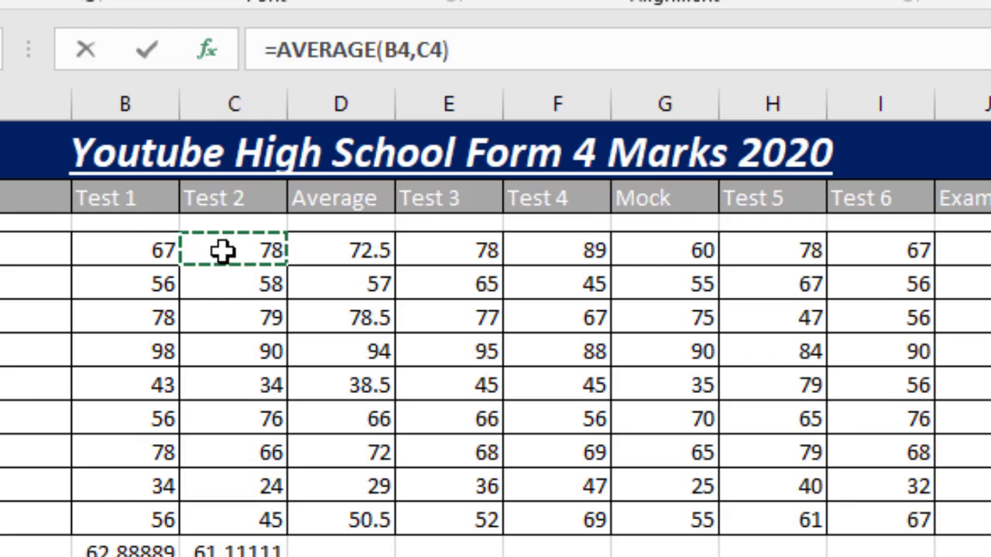
pyautogui.press('Tab')
pyautogui.write(',')
pyautogui.click(464, 263)
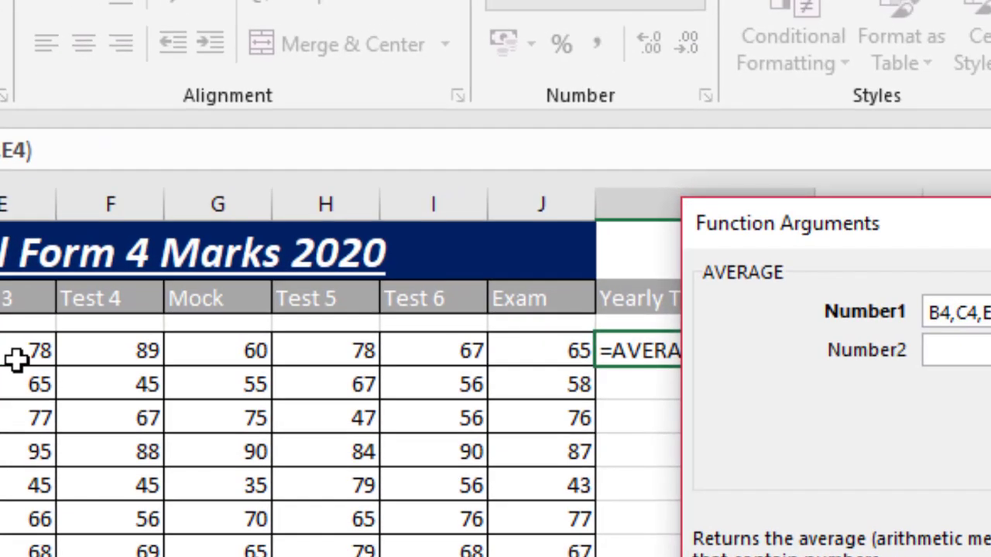
pyautogui.write(',')
pyautogui.click(94, 353)
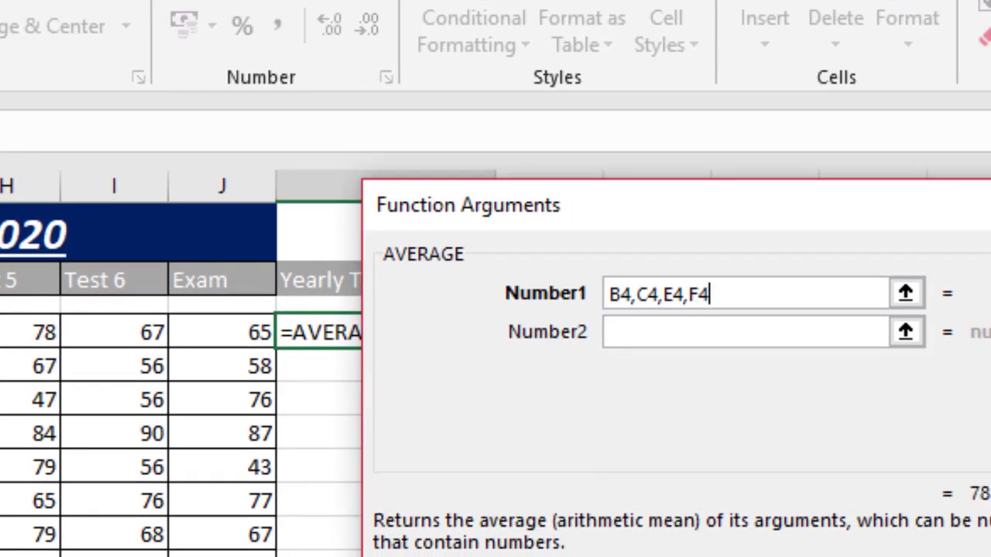
# - Add the Test 5 and Test 6 cells H4 and I4 to the averaged list and finish the formula in K4
pyautogui.write(',')
pyautogui.click(4, 333)
pyautogui.write(',H4,')
pyautogui.click(111, 329)
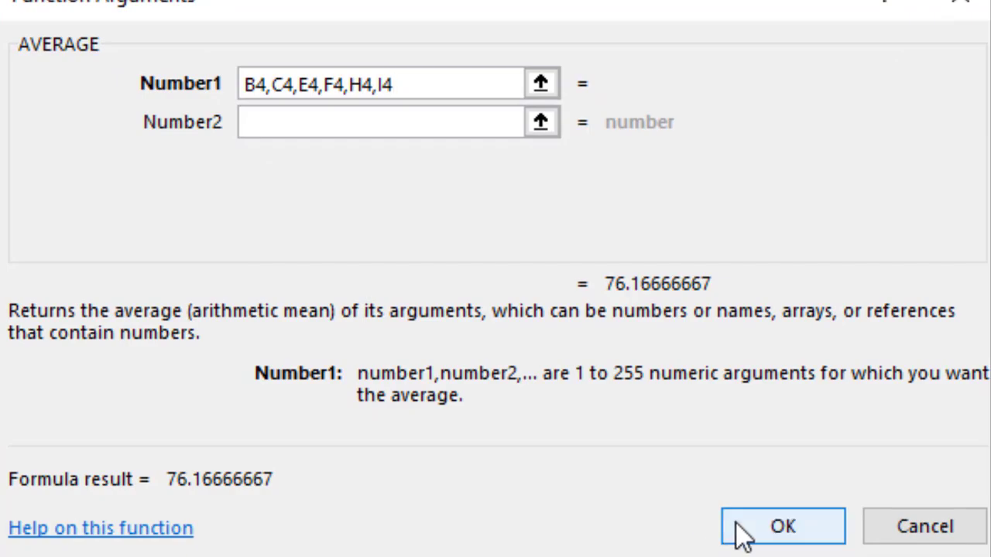
pyautogui.click(736, 523)
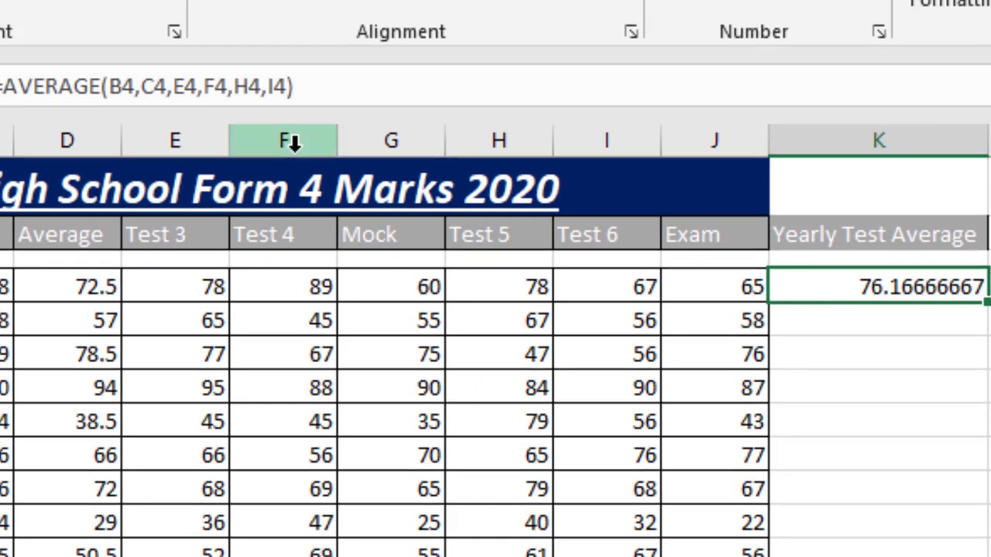
# - Compare the range-based AVERAGE formulas in B13 and C13 with the comma-separated formula in K4
pyautogui.moveTo(113, 81); pyautogui.dragTo(225, 85)
pyautogui.click(225, 85)
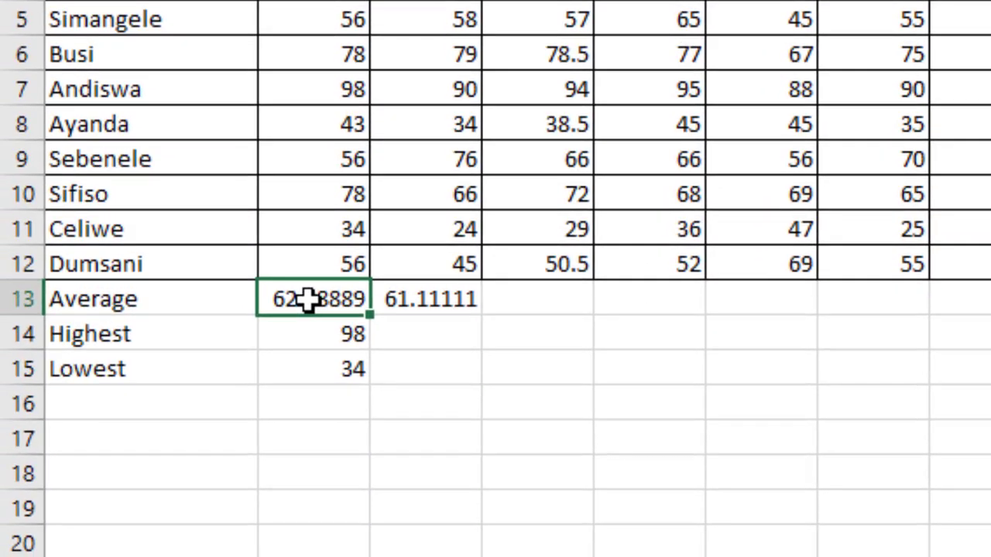
pyautogui.click(421, 303)
pyautogui.click(319, 304)
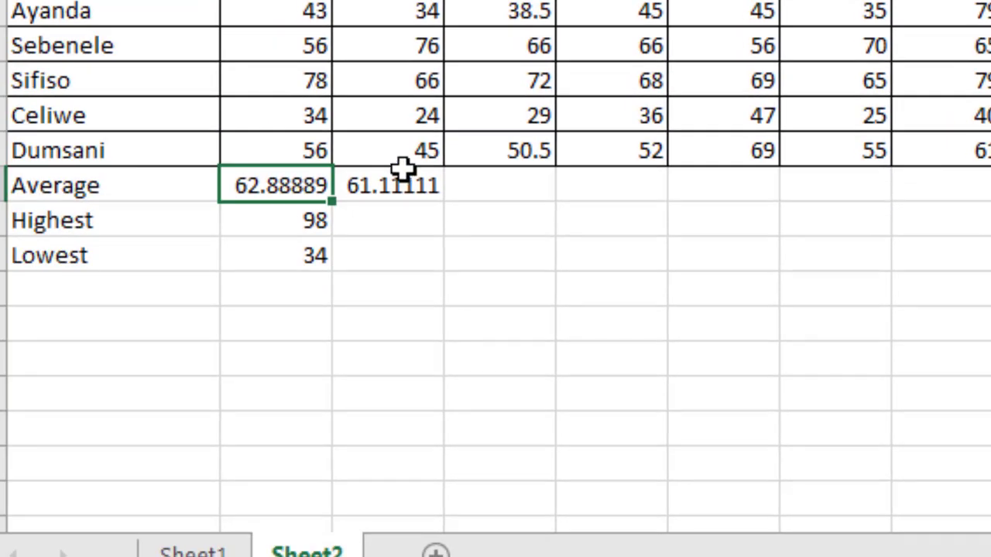
pyautogui.click(402, 172)
pyautogui.click(990, 0)
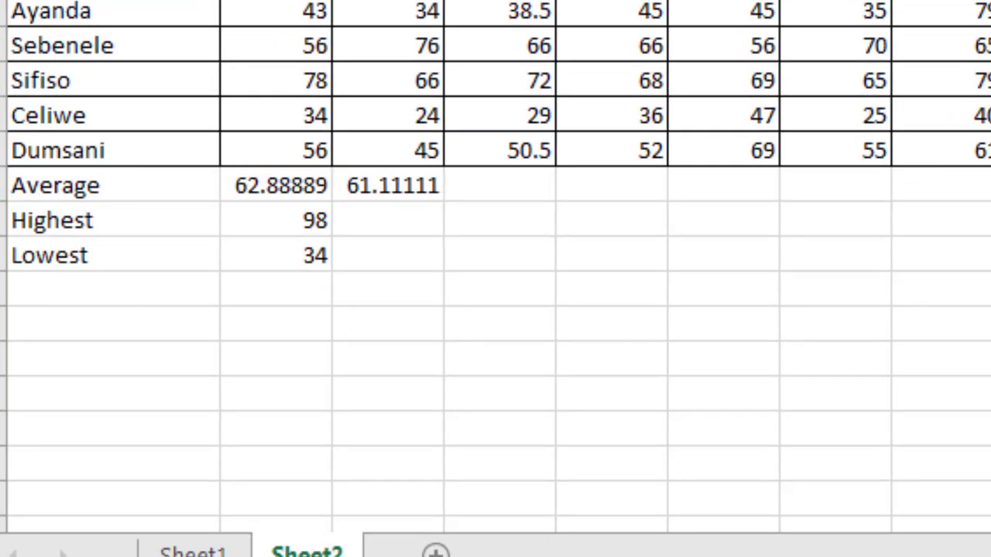
pyautogui.click(301, 184)
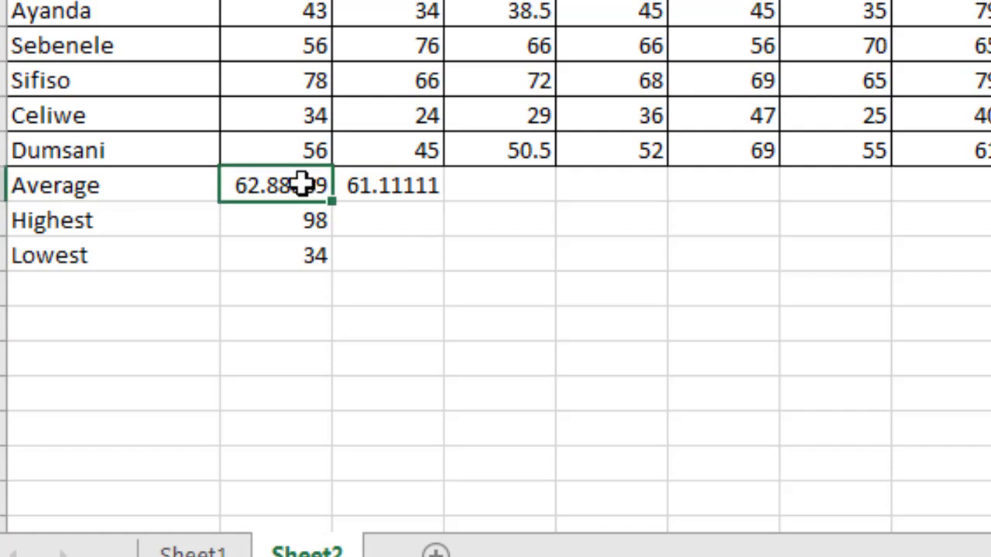
pyautogui.click(365, 185)
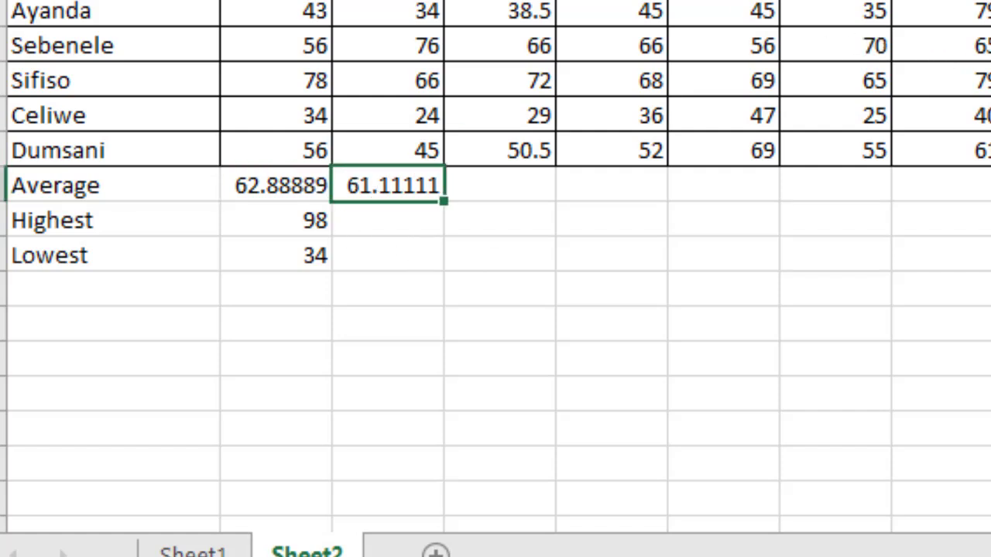
pyautogui.click(990, 0)
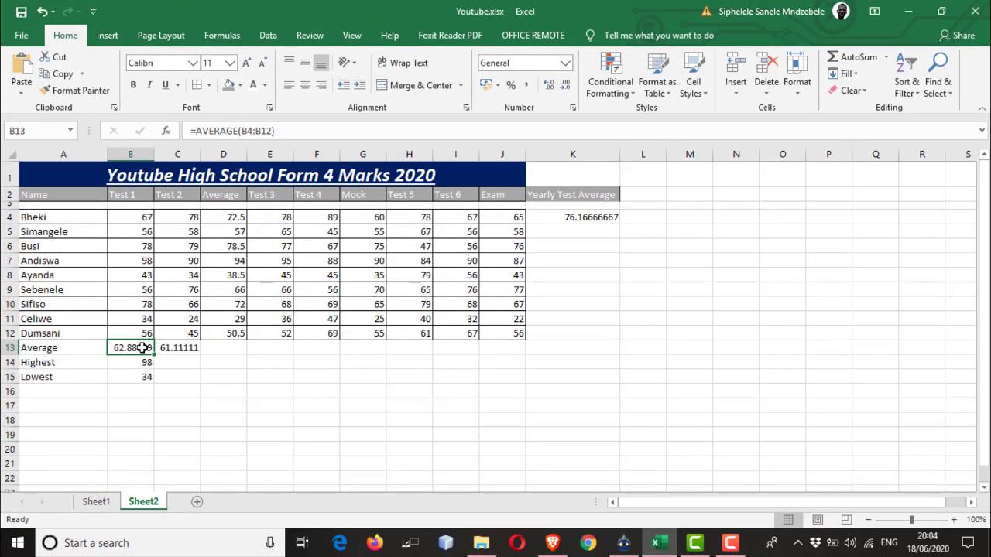
pyautogui.click(394, 190)
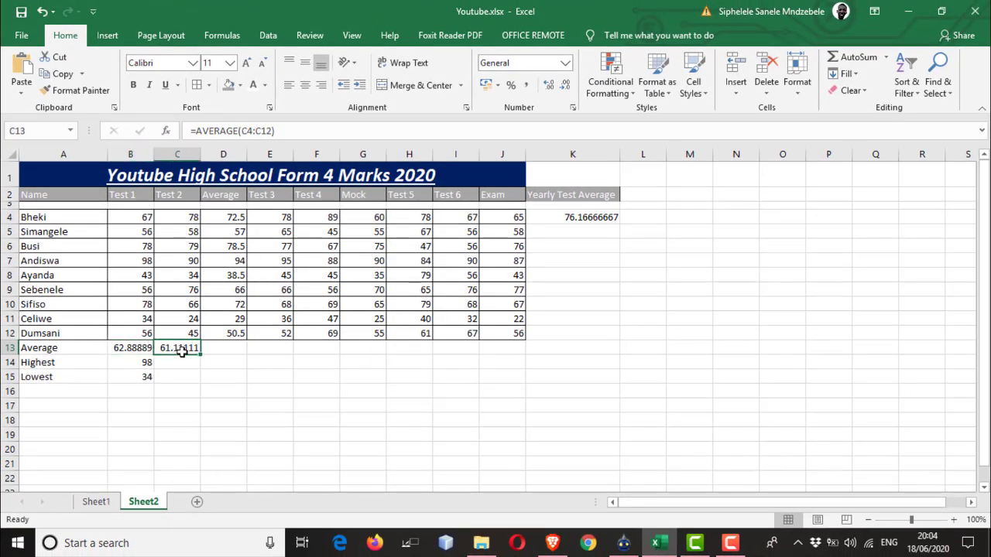
pyautogui.click(575, 214)
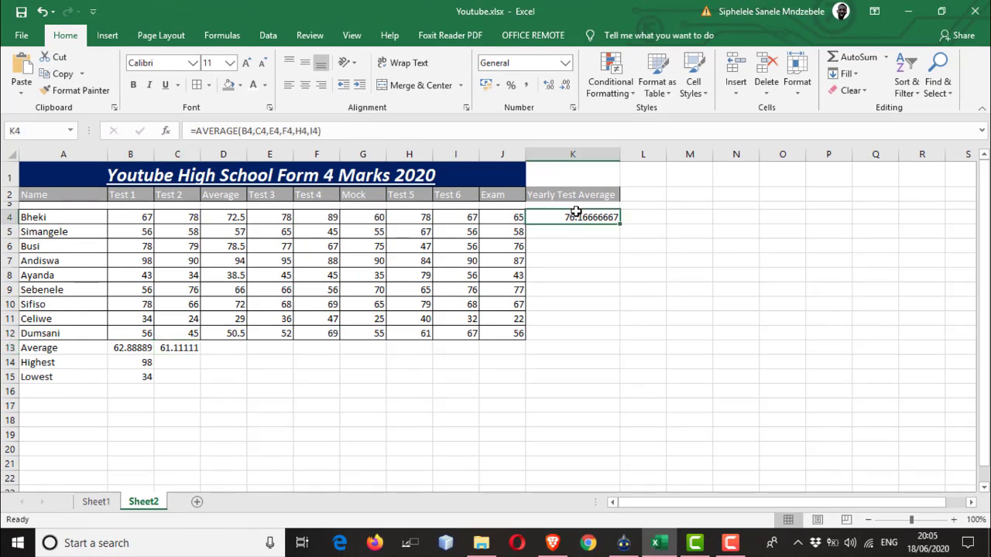